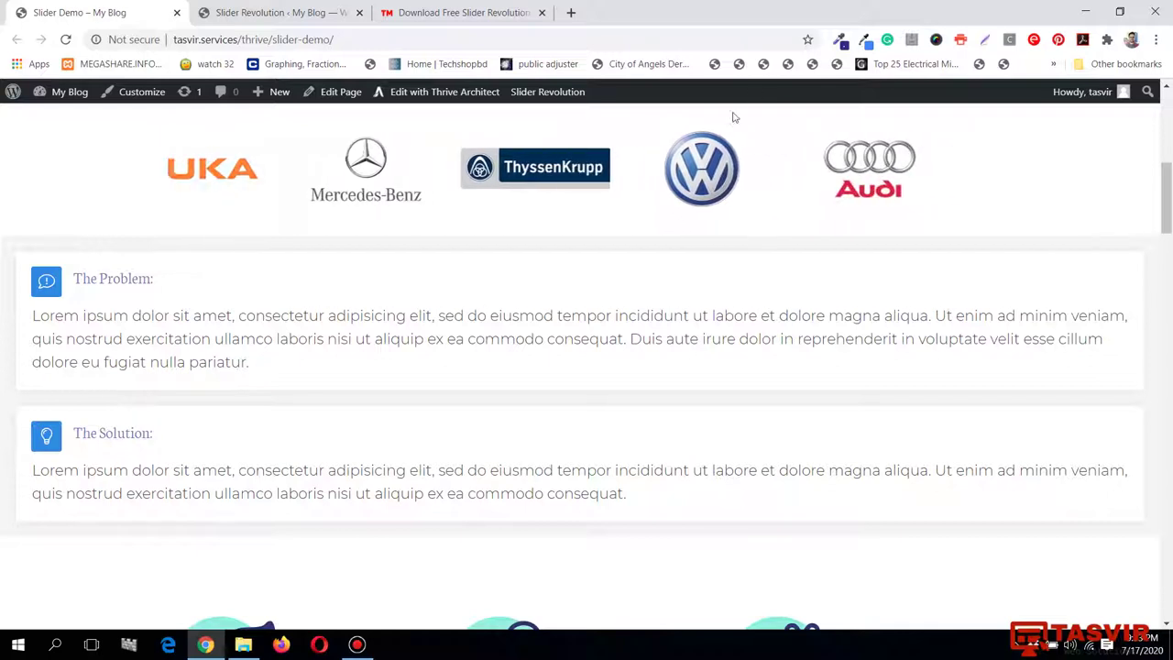
# Toggle between the Slider Demo page tab and the Slider Revolution dashboard tab
pyautogui.click(280, 12)
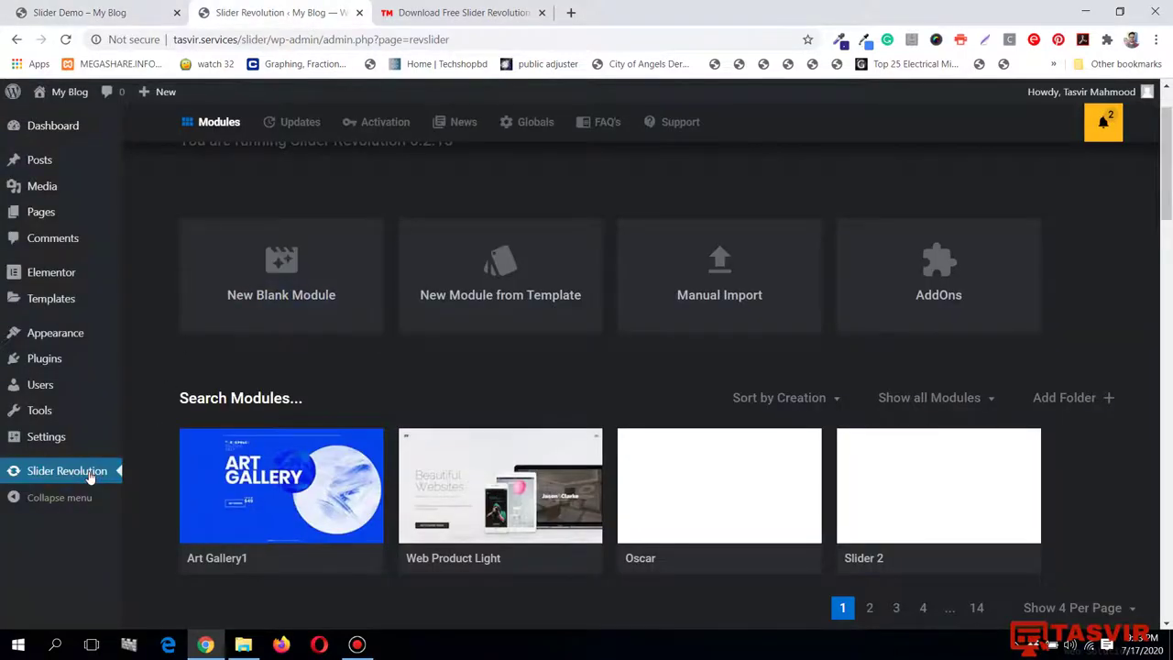
pyautogui.click(94, 6)
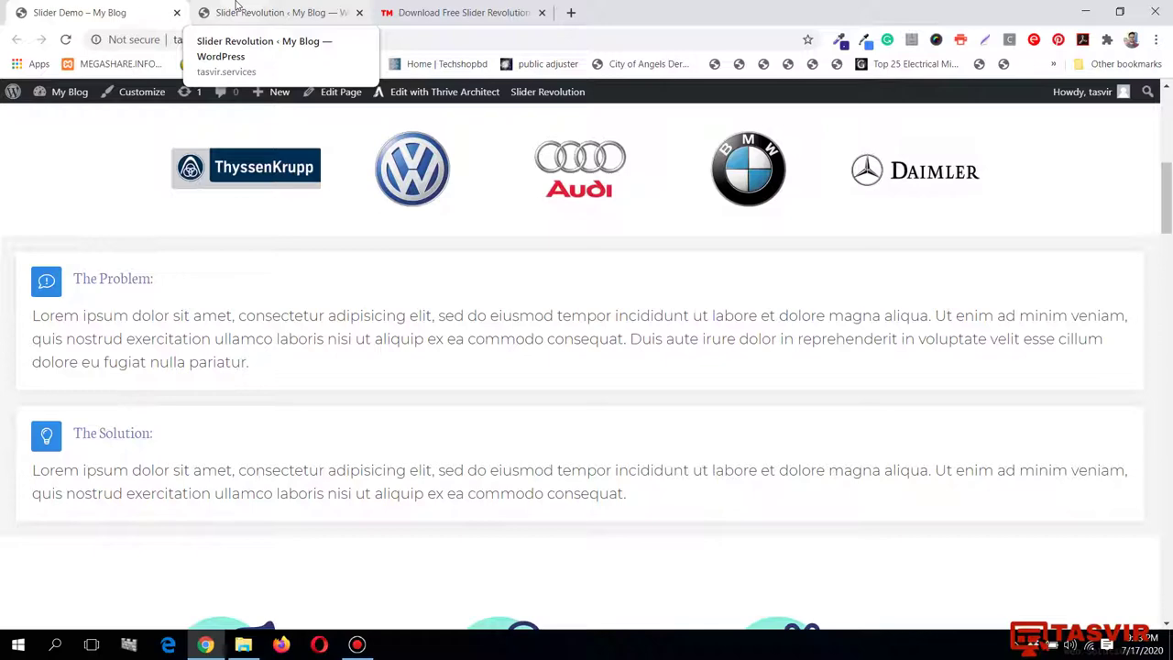
pyautogui.click(239, 7)
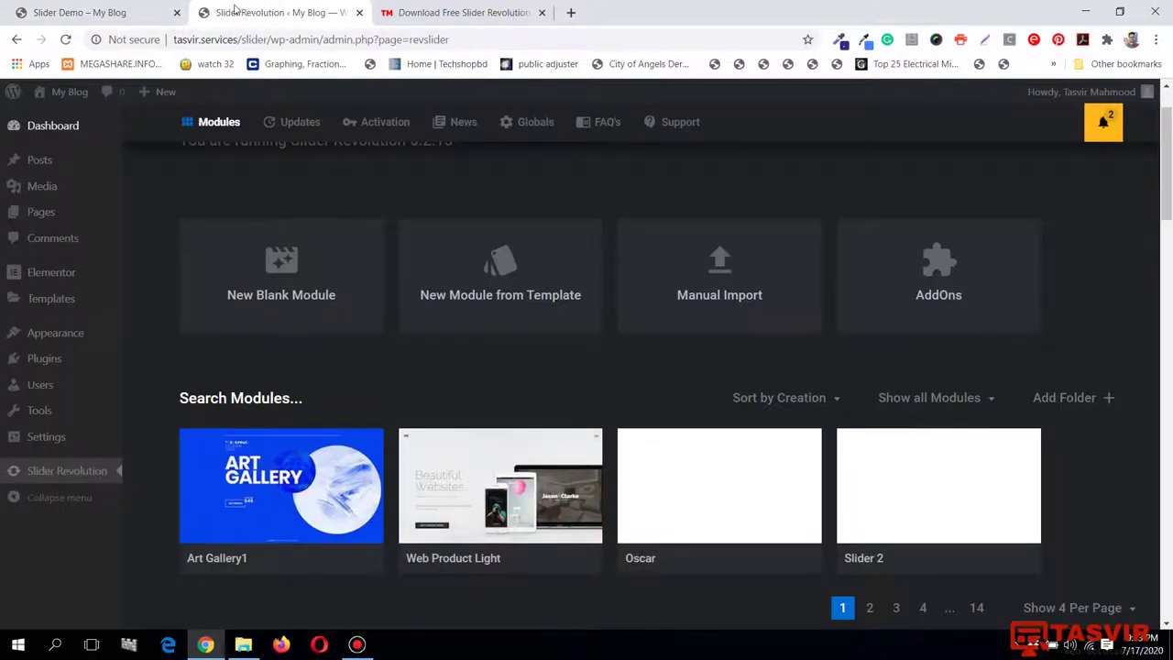
pyautogui.click(122, 7)
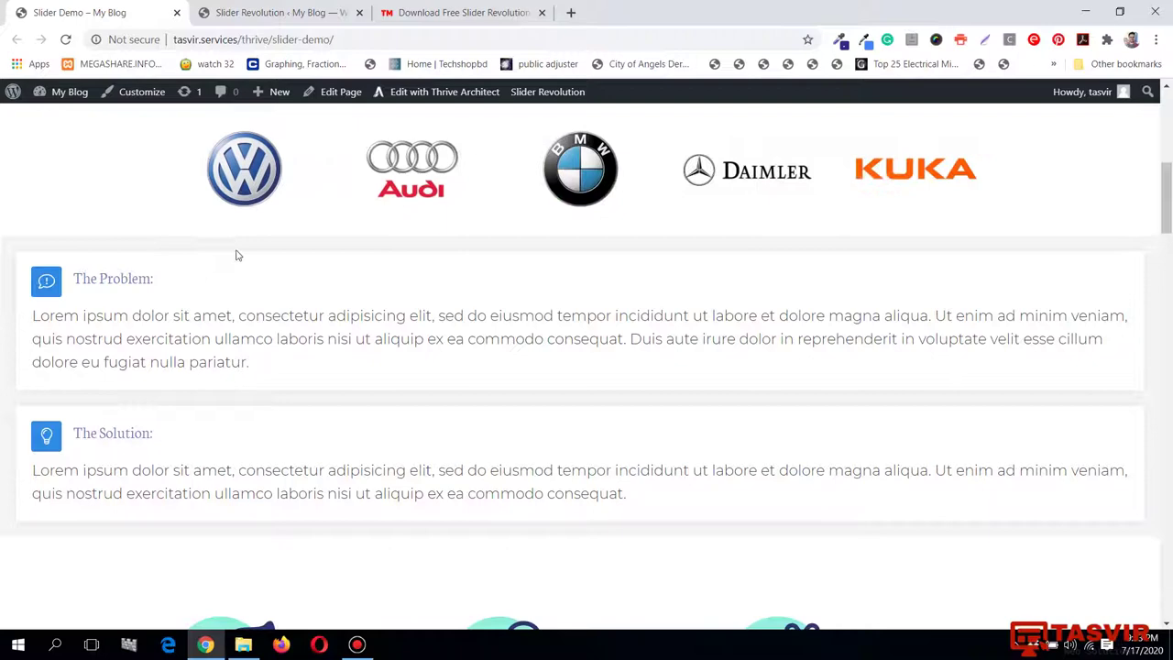
# Open the TASVIR logo carousel article and download the Logo Carousel export as logos (8).zip
pyautogui.click(307, 6)
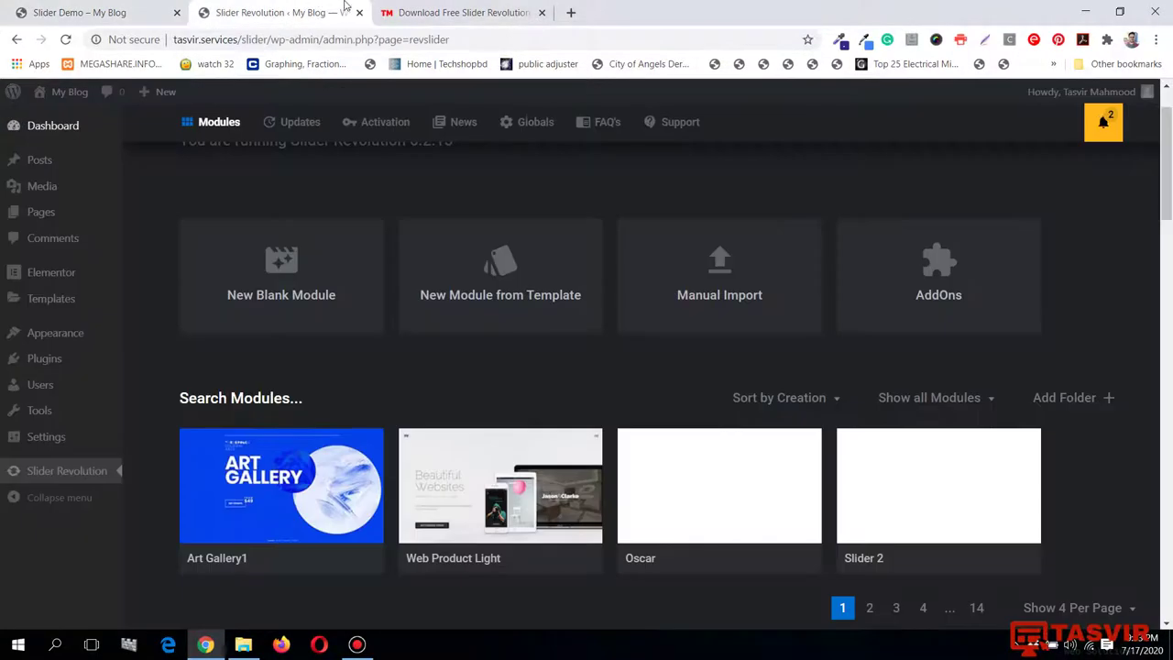
pyautogui.click(449, 9)
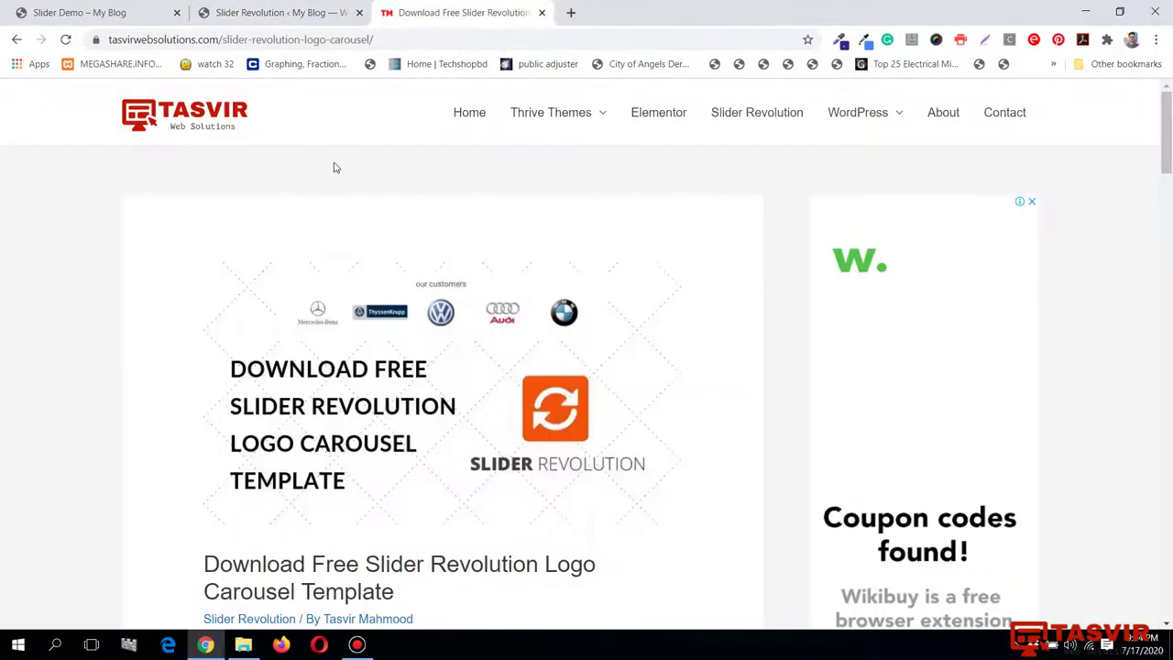
pyautogui.scroll(-1, 432, 276)
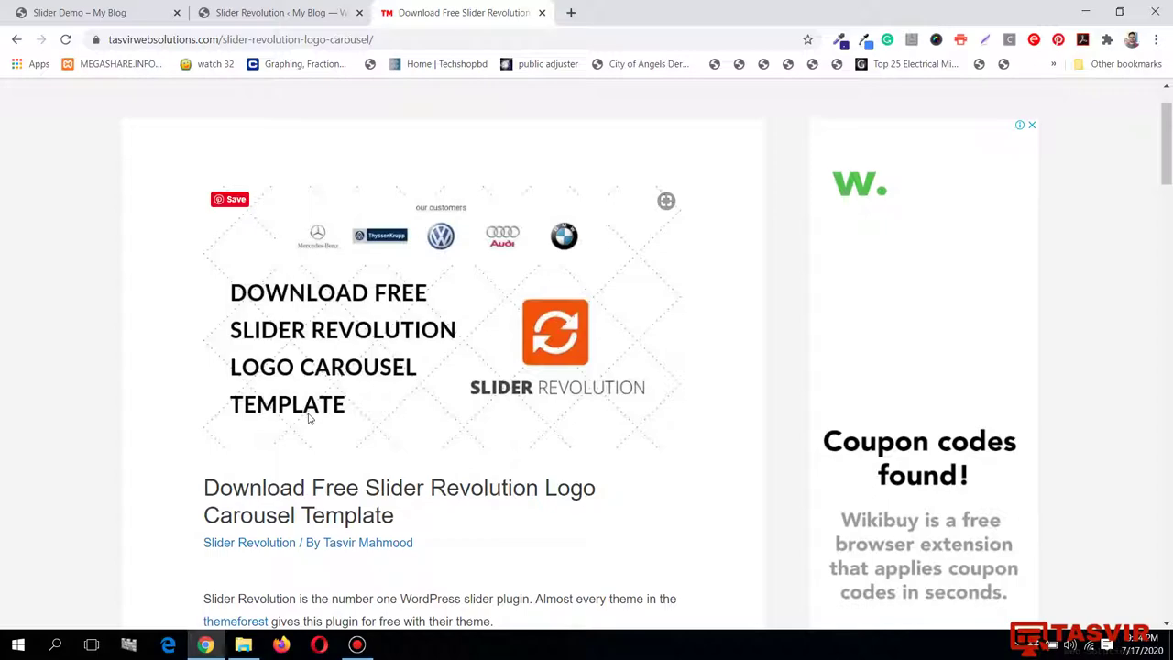
pyautogui.scroll(1, 310, 418)
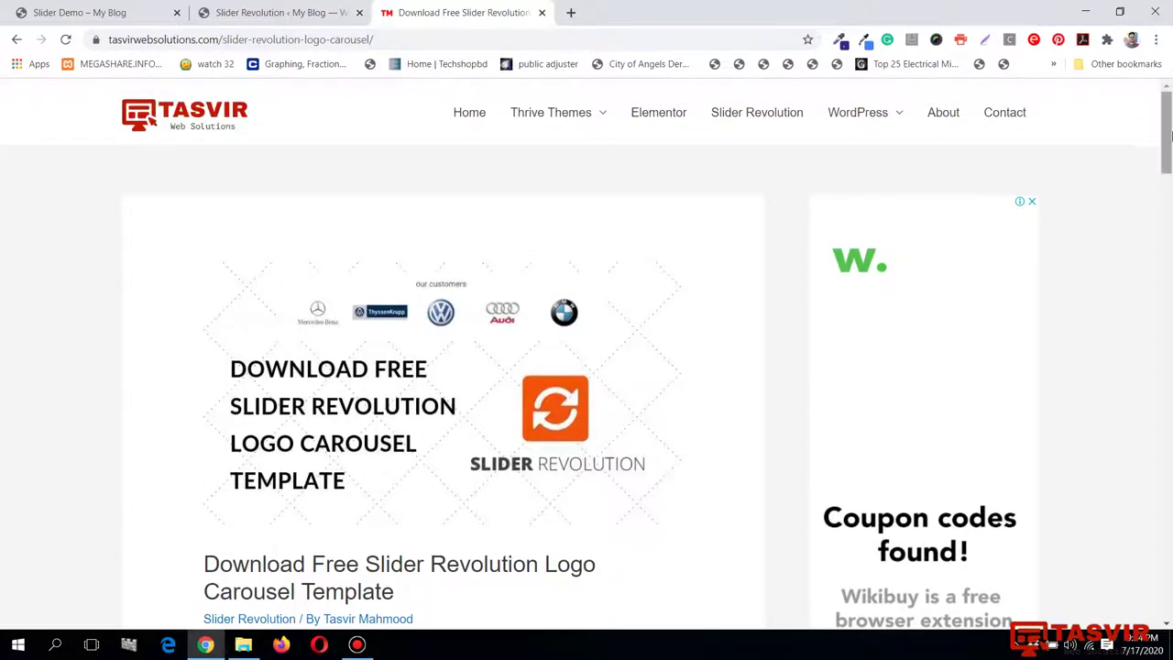
pyautogui.moveTo(1165, 135); pyautogui.dragTo(1168, 582)
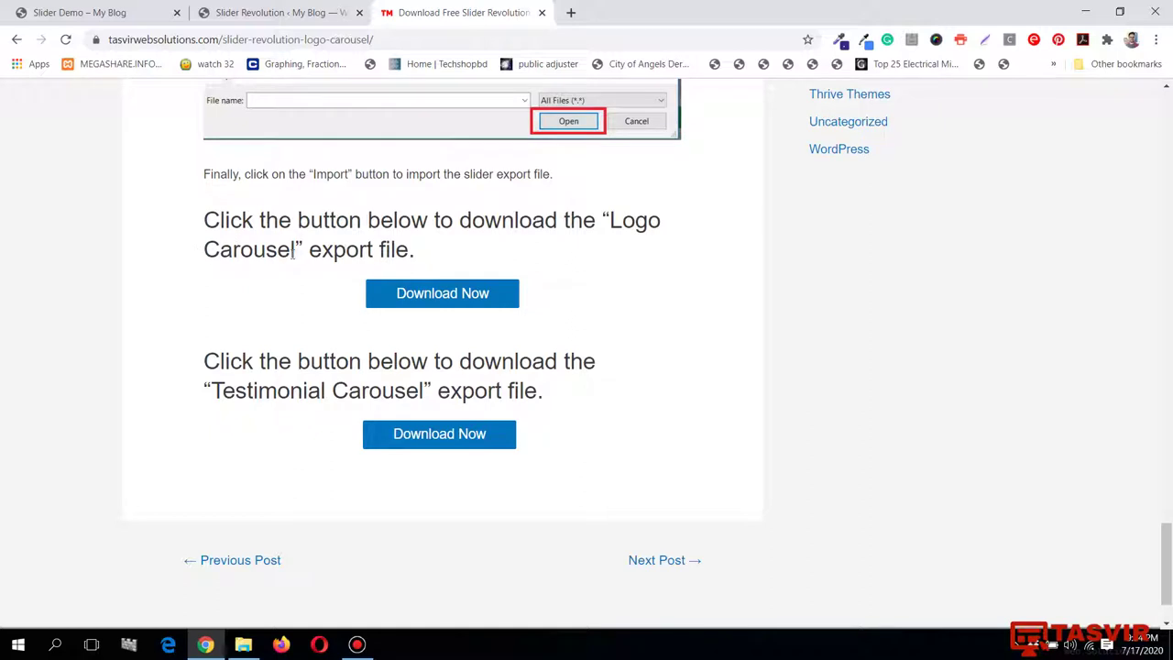
pyautogui.click(483, 299)
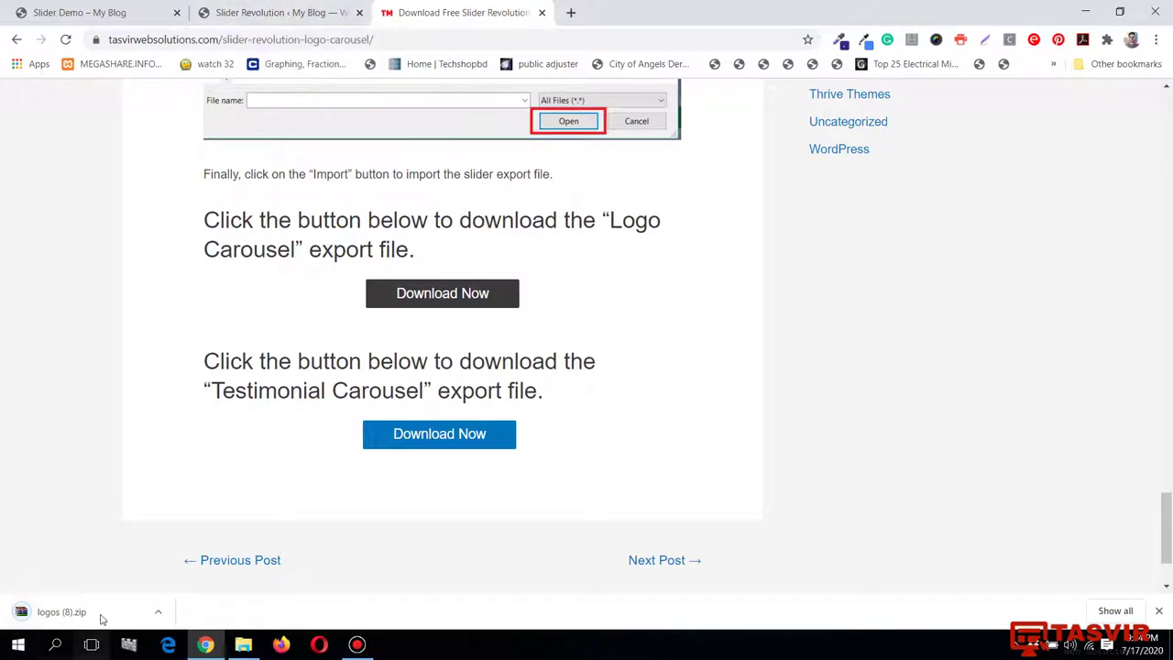
# Open Slider Revolution's Manual Import dialog and the logos (8).zip download's options menu
pyautogui.click(314, 13)
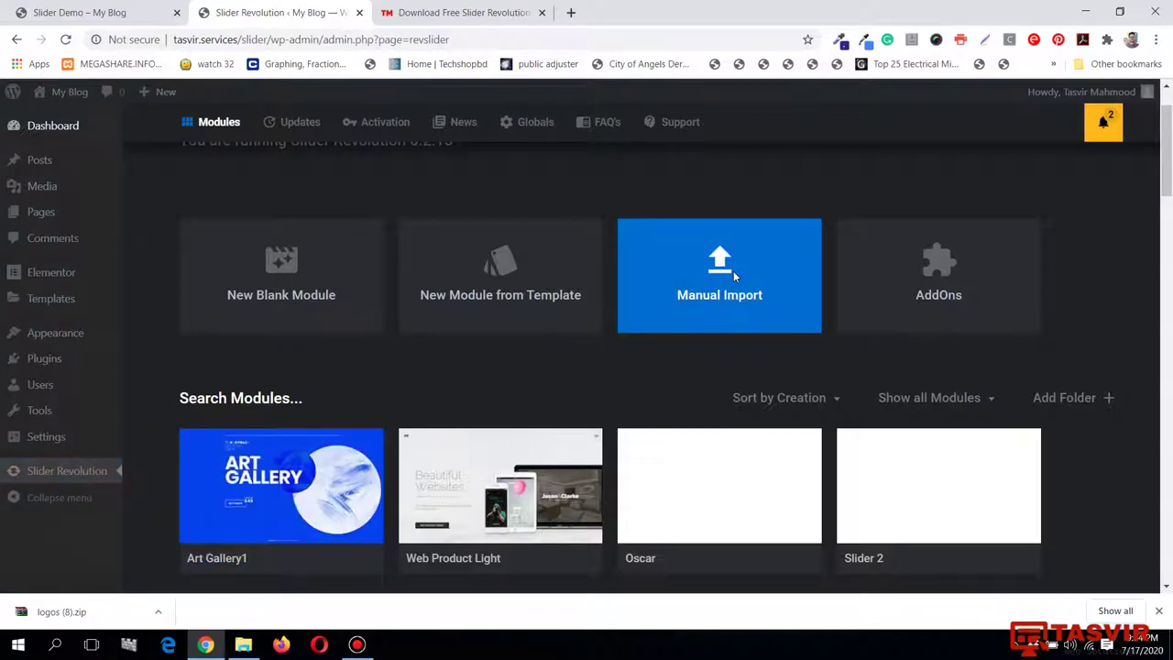
pyautogui.click(733, 271)
pyautogui.click(158, 611)
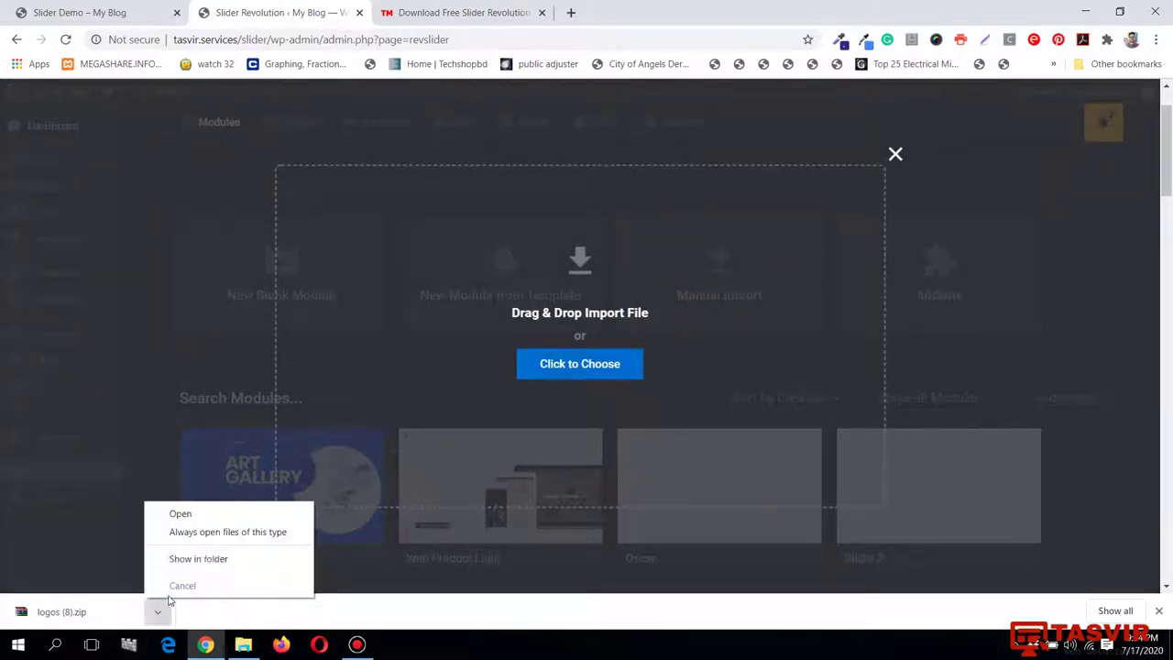
# Drag logos (8).zip from the Downloads folder onto the Drag & Drop Import File zone
pyautogui.click(194, 558)
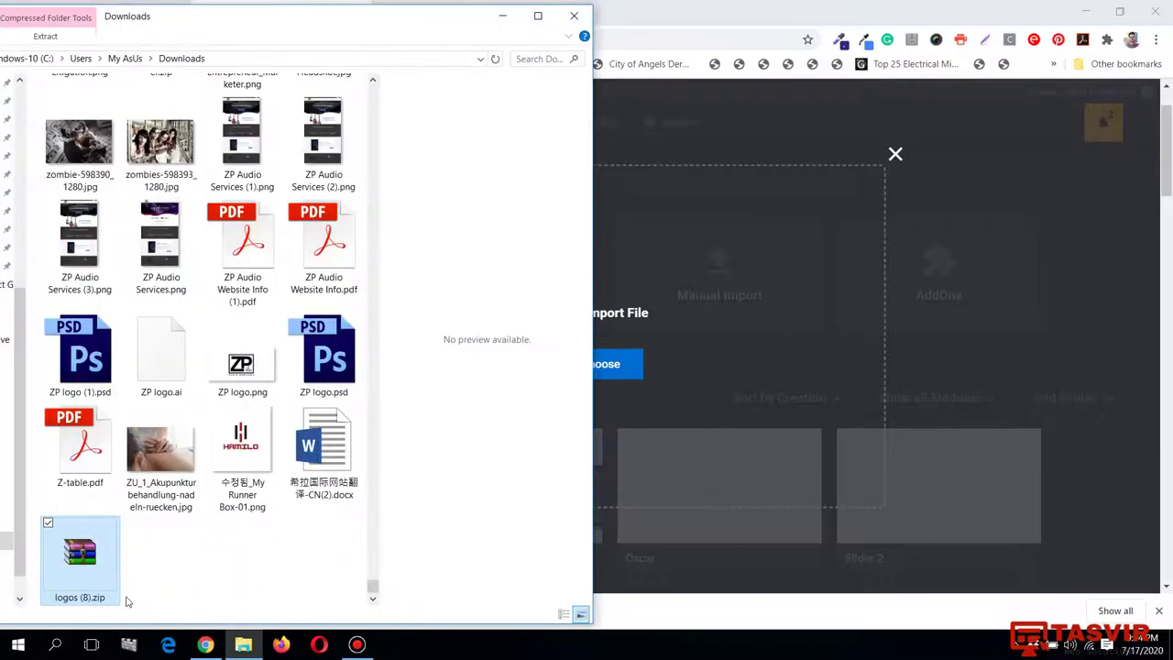
pyautogui.moveTo(89, 582); pyautogui.dragTo(727, 314)
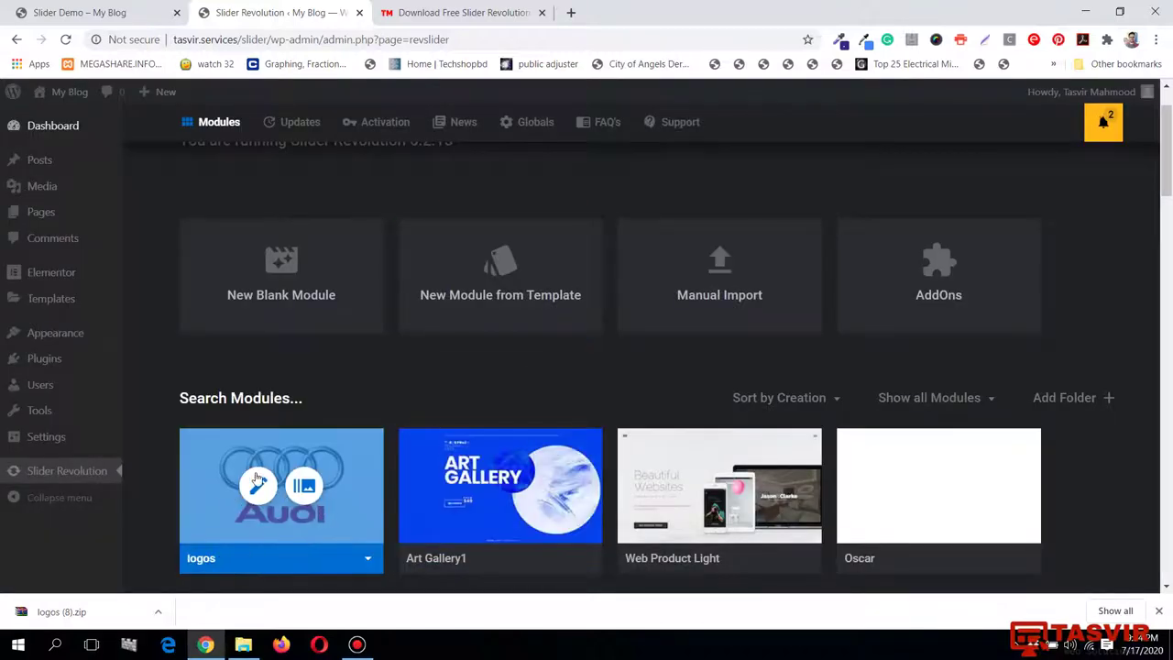
pyautogui.moveTo(281, 486)
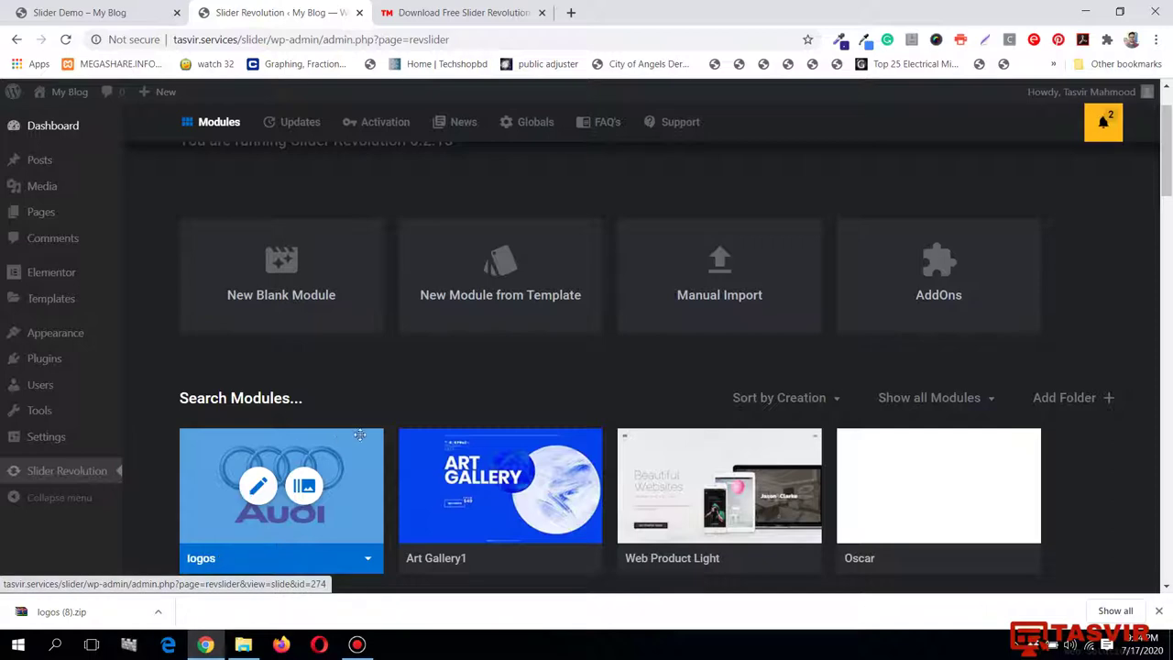
# Open the WordPress Pages > Add New editor in a new browser tab
pyautogui.scroll(1, 247, 489)
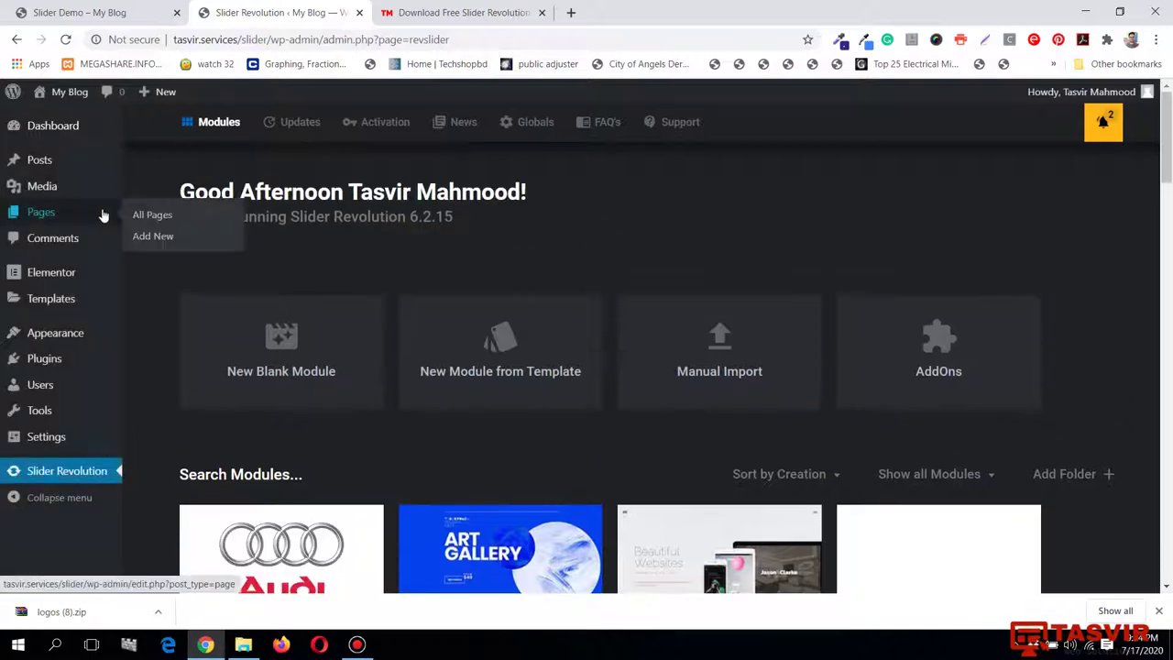
pyautogui.rightClick(147, 236)
pyautogui.click(170, 251)
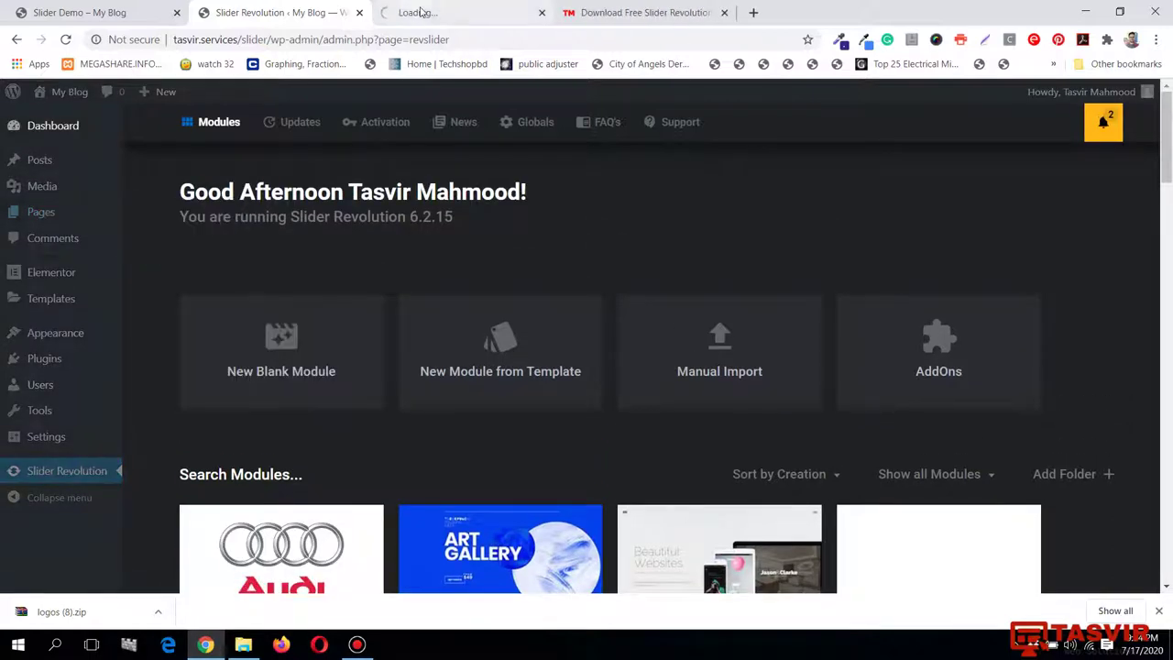
# Copy the logos module's embed shortcode and move to the new page editor tab
pyautogui.scroll(-2, 439, 302)
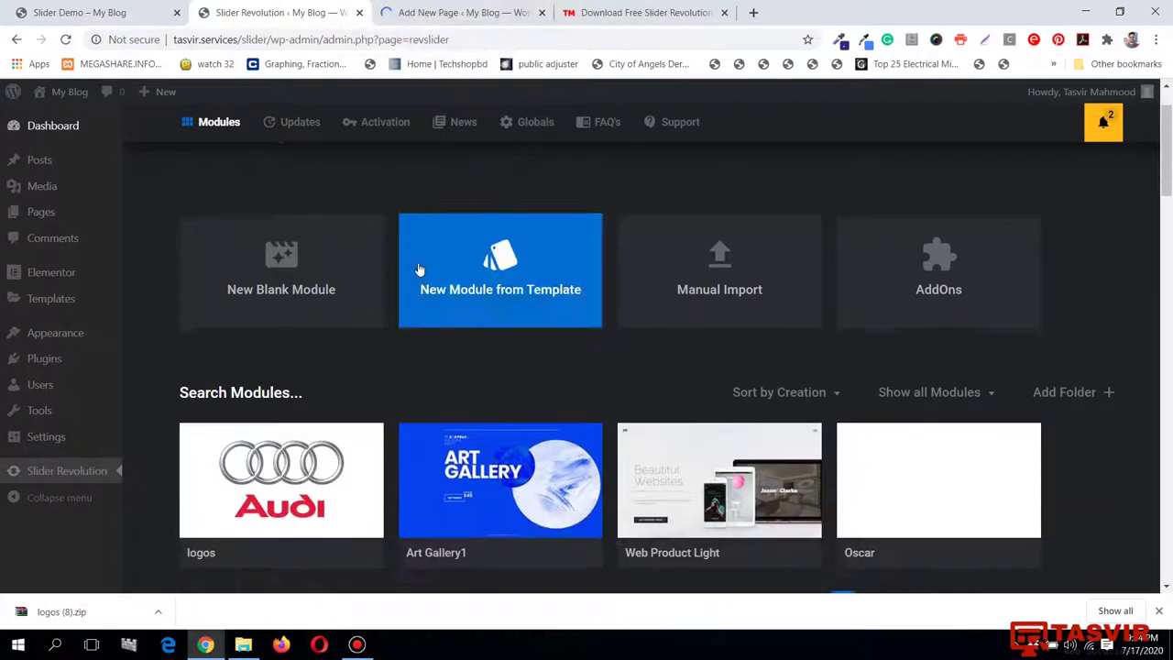
pyautogui.click(368, 487)
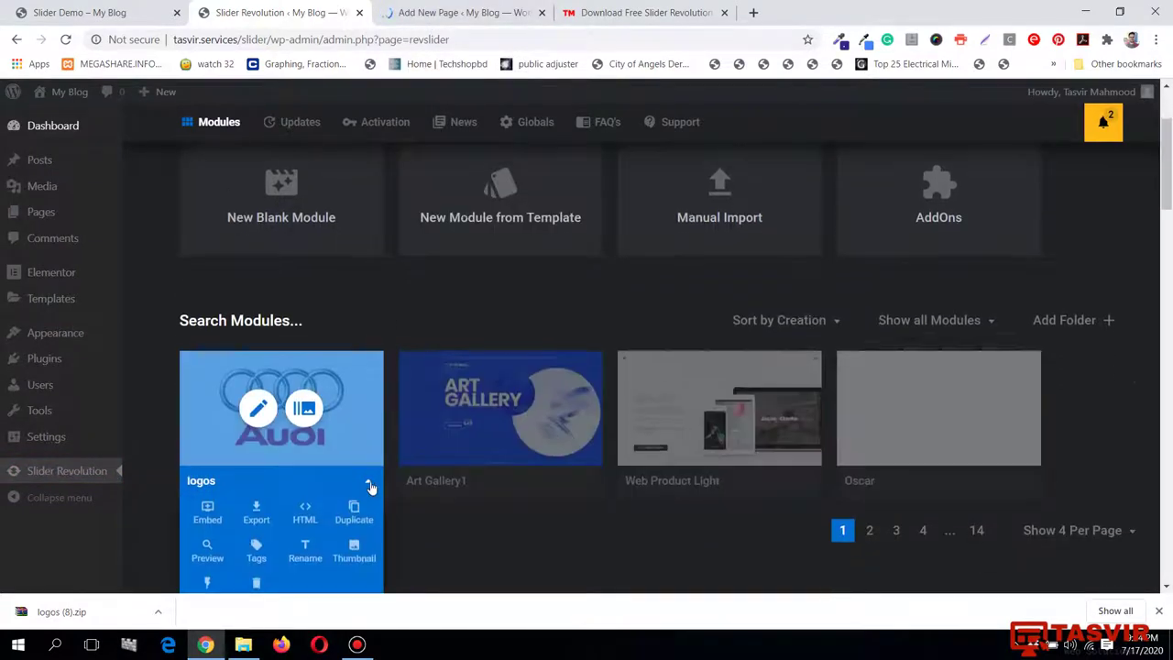
pyautogui.scroll(-2, 371, 485)
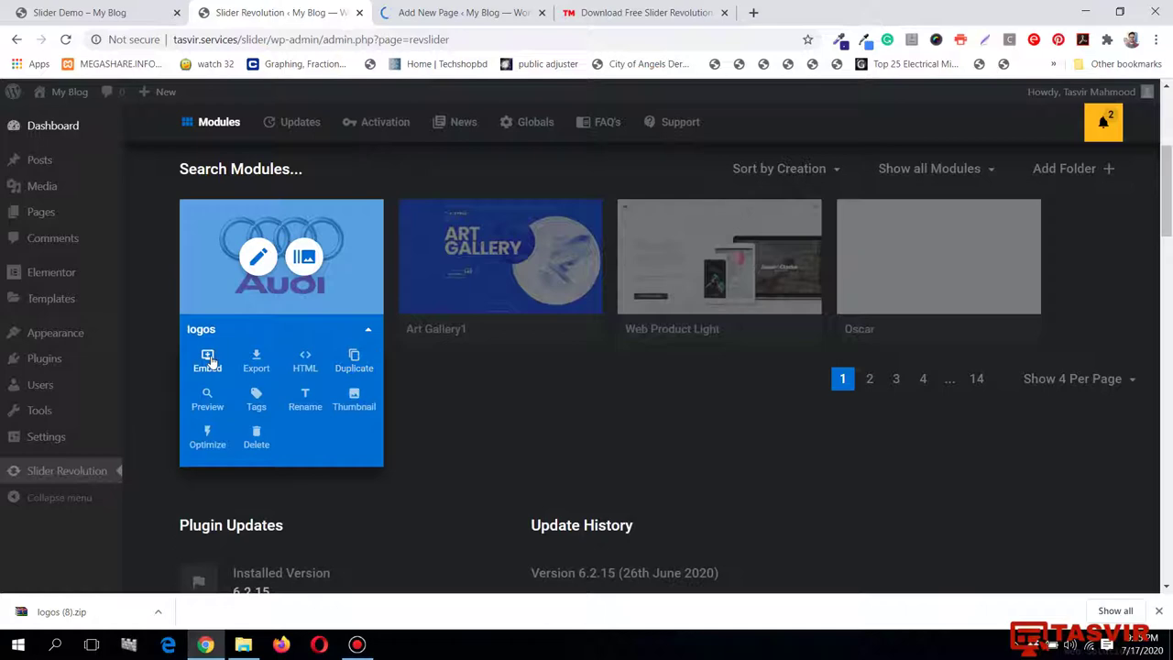
pyautogui.click(209, 360)
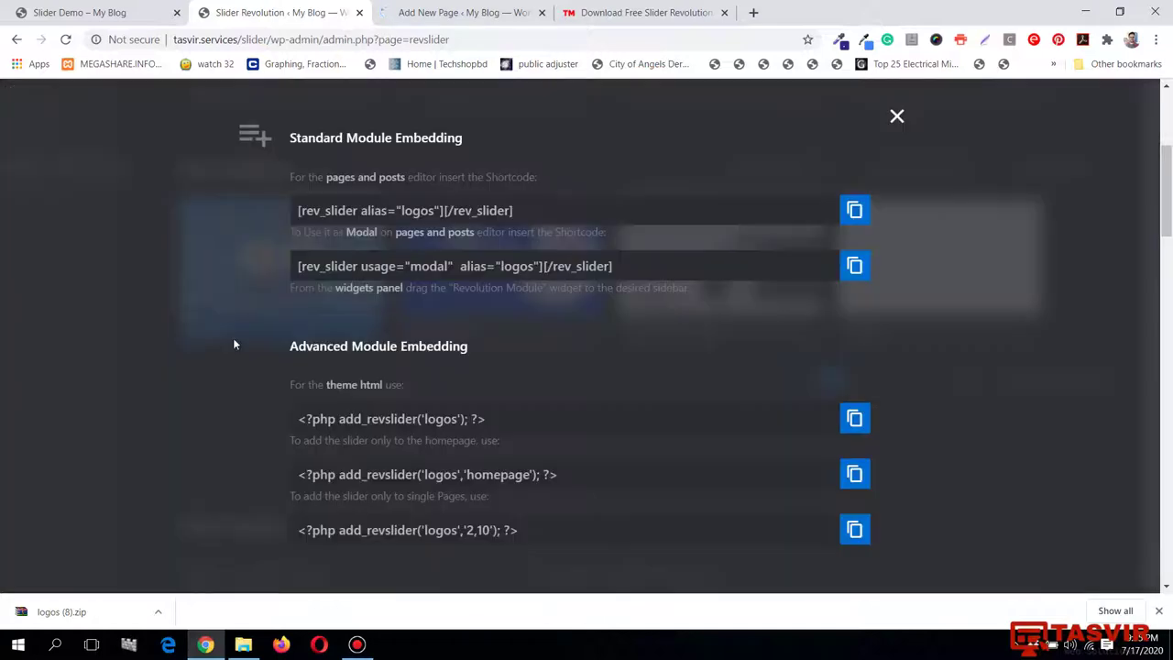
pyautogui.click(855, 210)
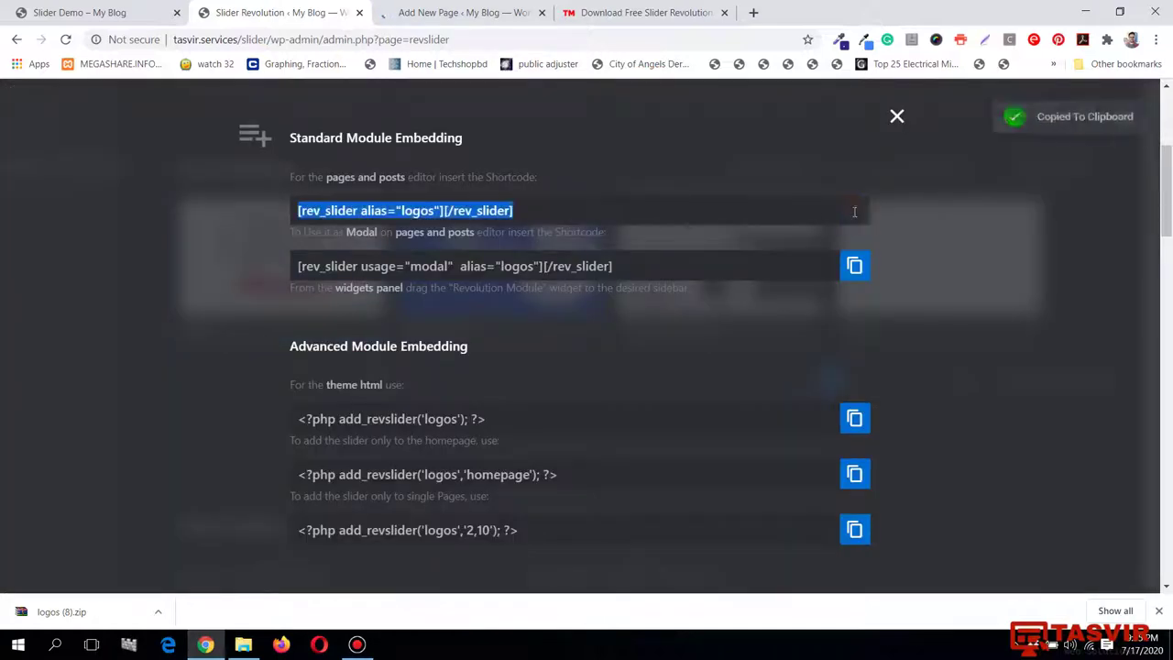
pyautogui.click(897, 118)
pyautogui.click(447, 19)
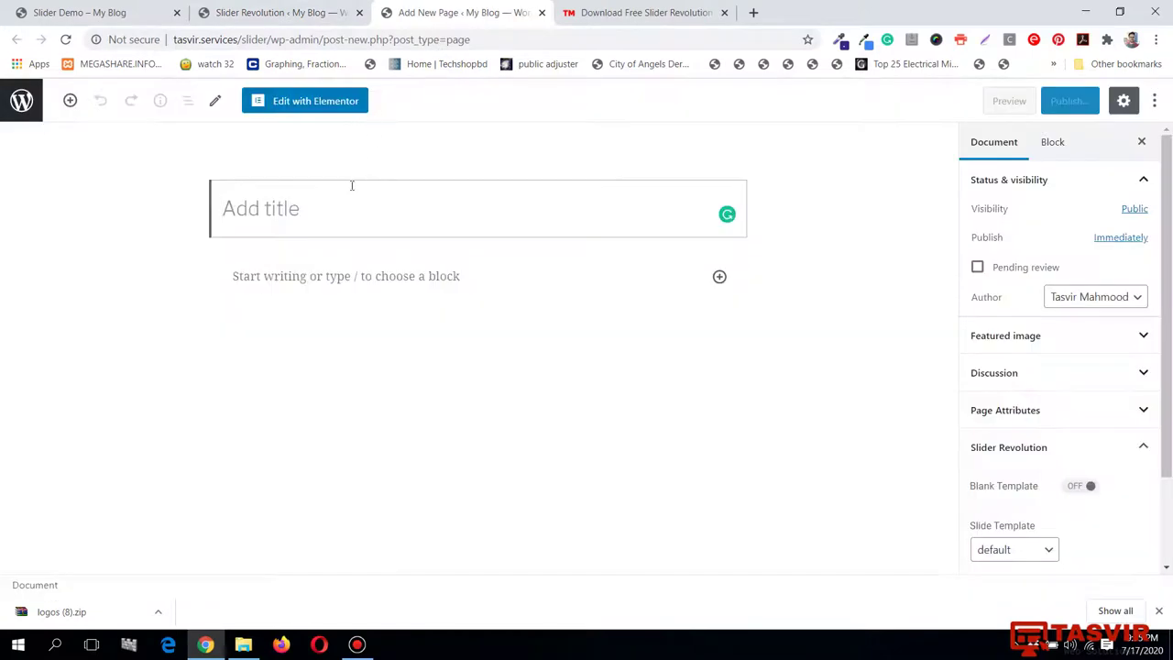
# Title the new page 'Slider demo' and browse the block inserter
pyautogui.click(350, 211)
pyautogui.write('S')
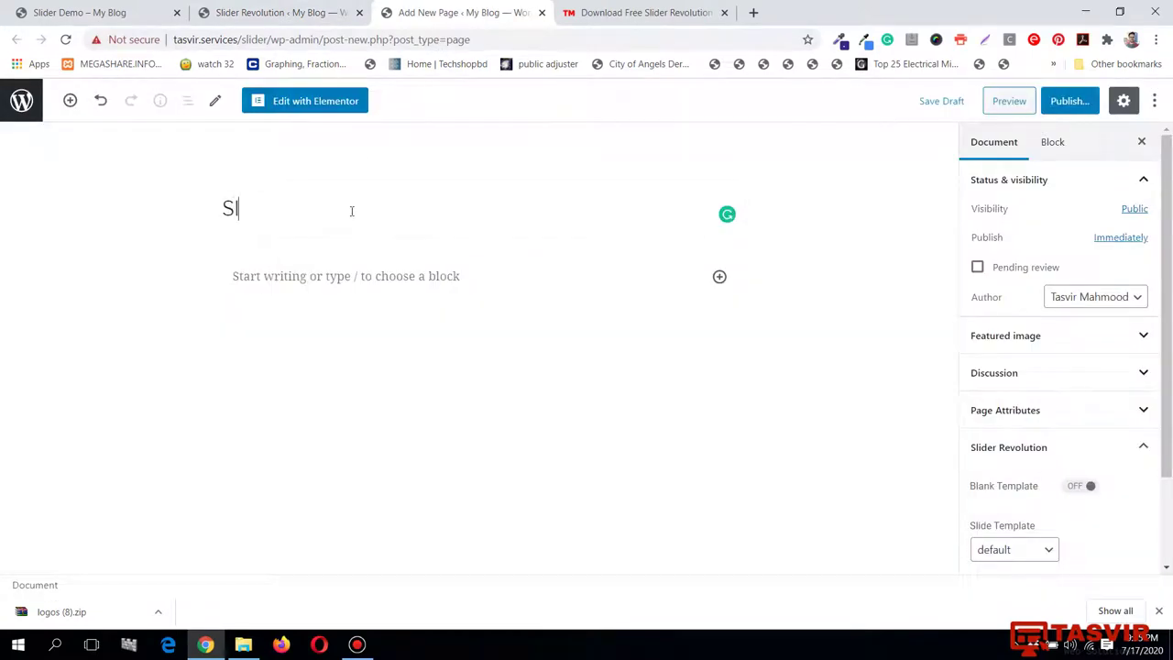
pyautogui.write('lider')
pyautogui.write(' demo')
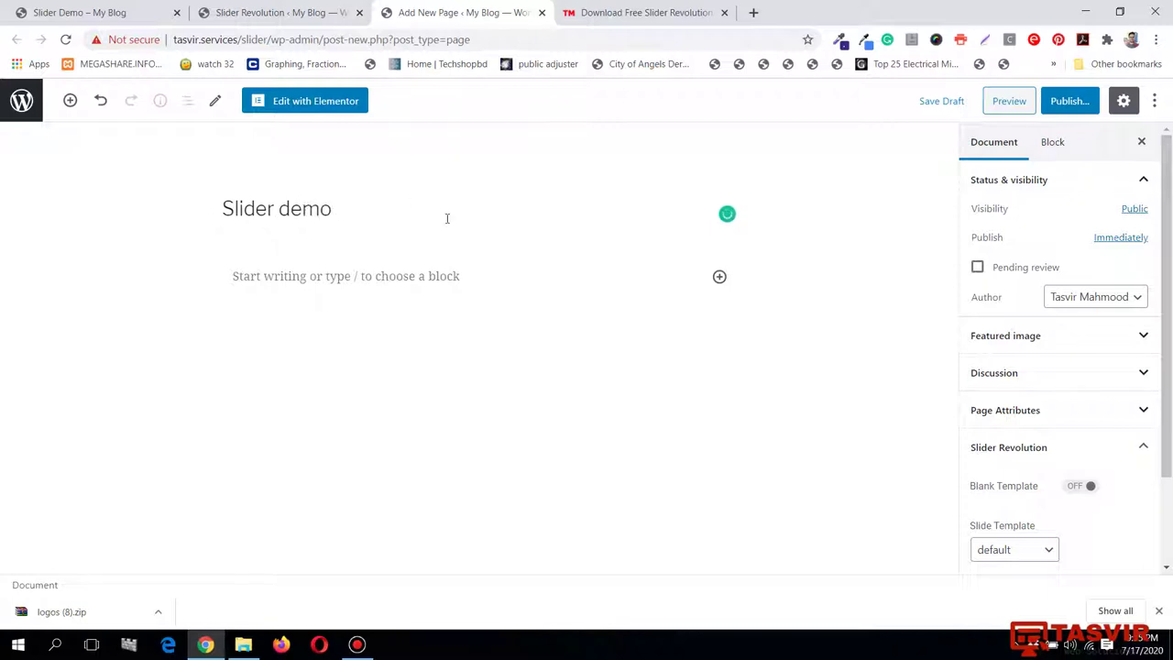
pyautogui.click(719, 276)
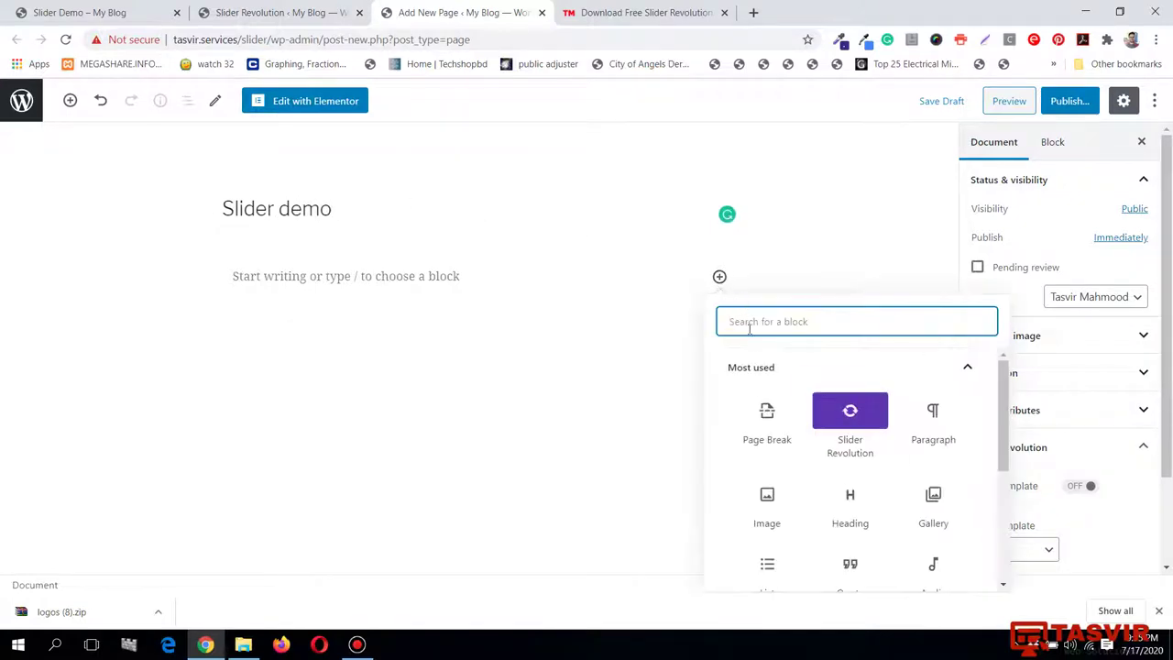
pyautogui.scroll(-1, 765, 361)
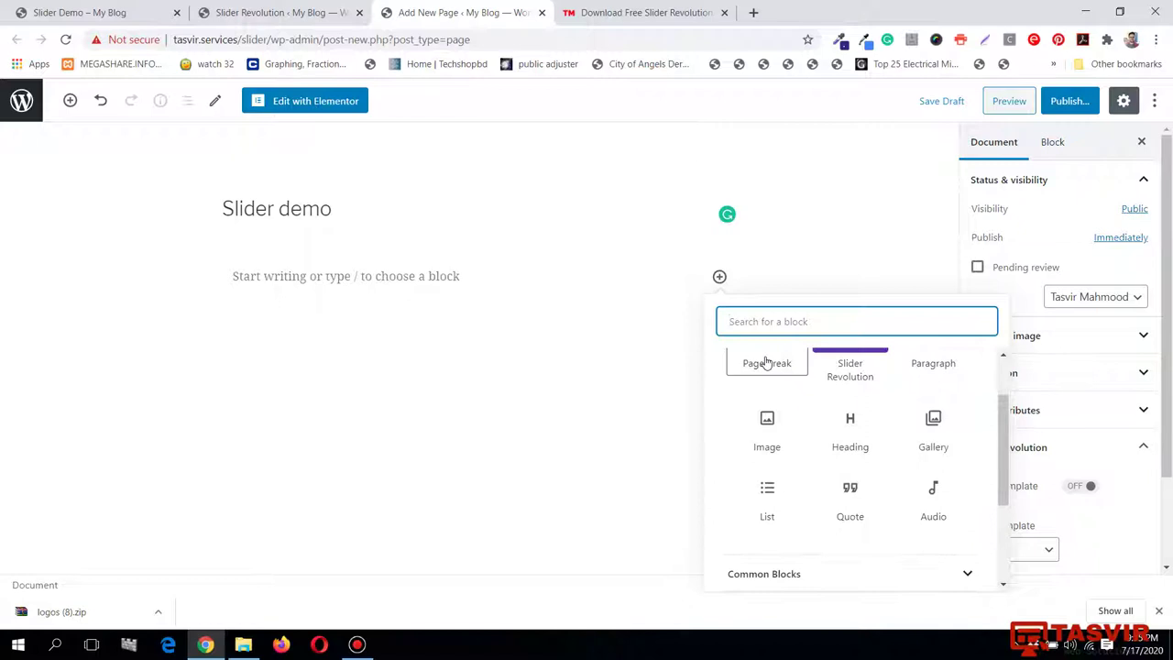
pyautogui.scroll(1, 766, 361)
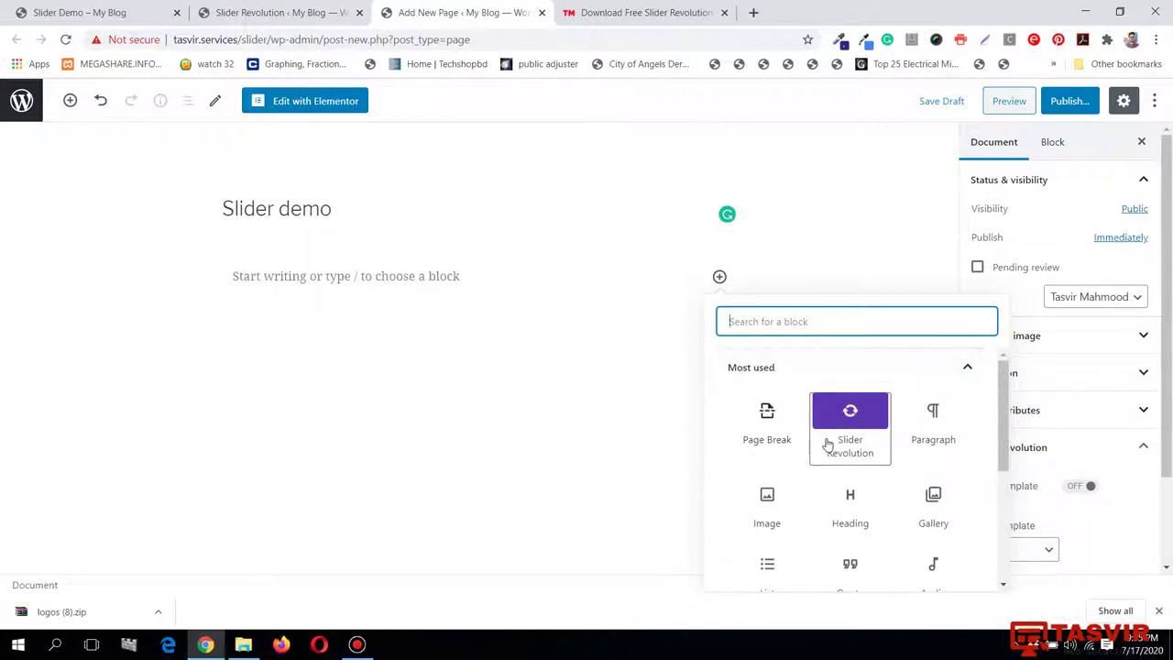
pyautogui.scroll(-1, 829, 443)
pyautogui.scroll(1, 879, 447)
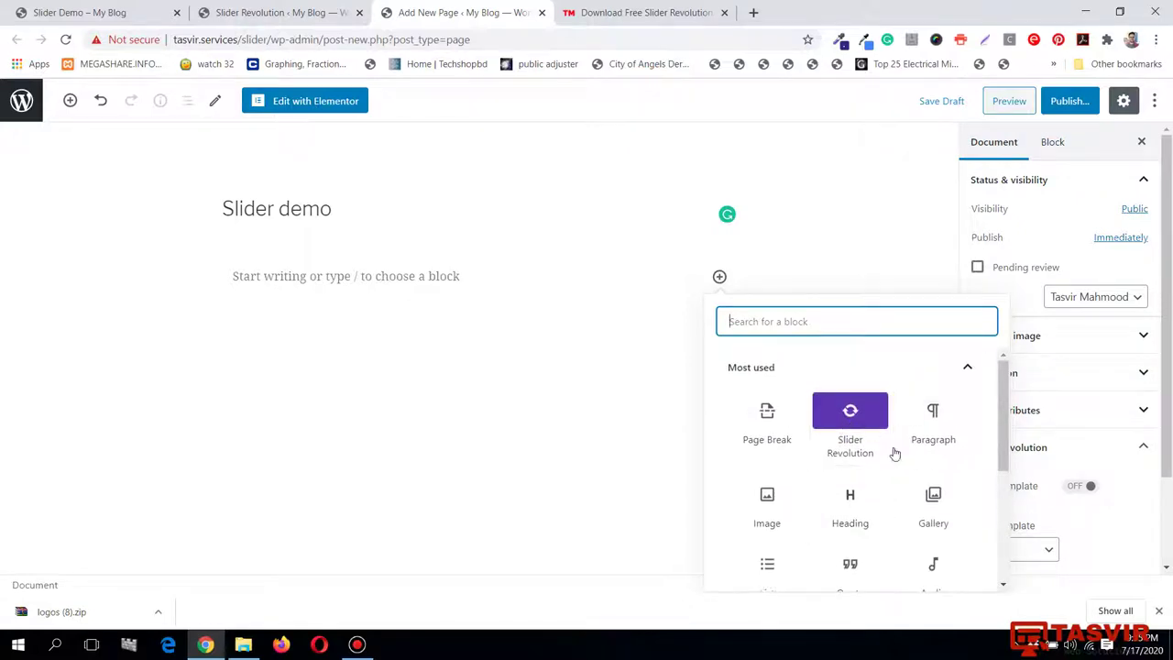
# Add a Slider Revolution block with the logos module and publish the page
pyautogui.click(857, 417)
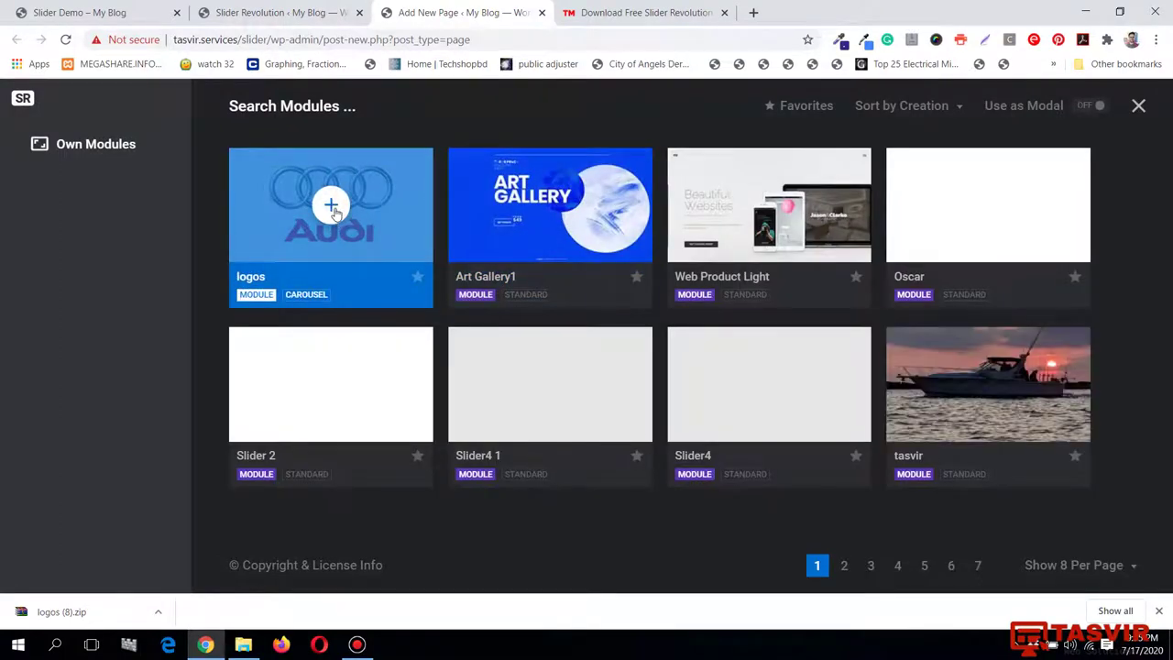
pyautogui.click(332, 207)
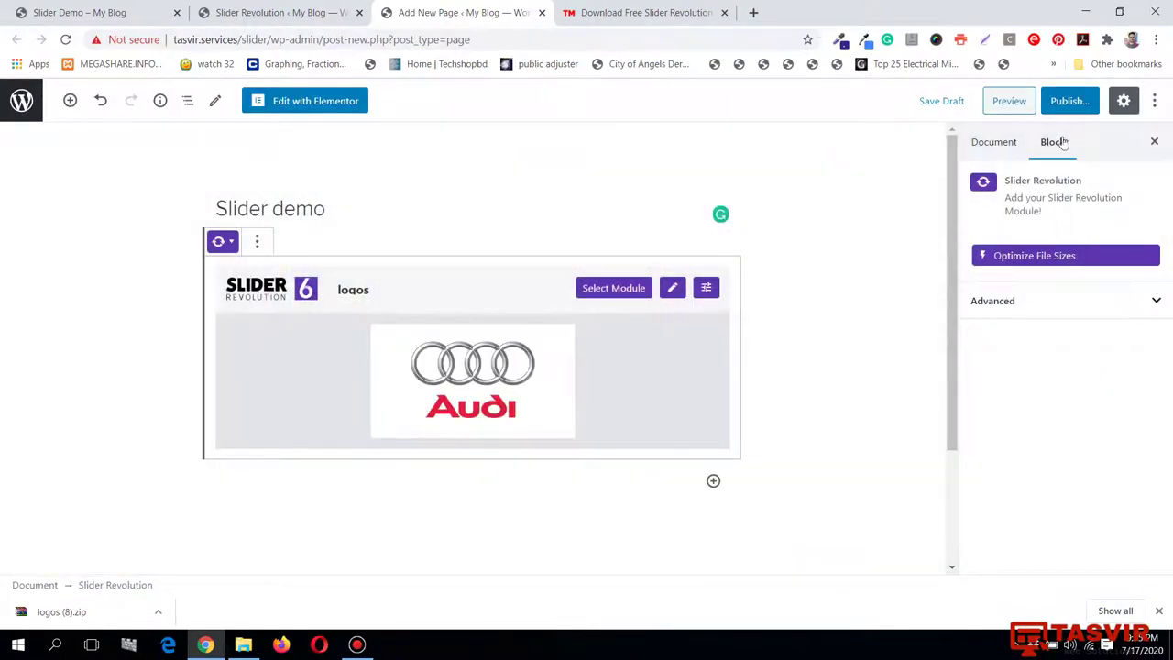
pyautogui.click(1077, 105)
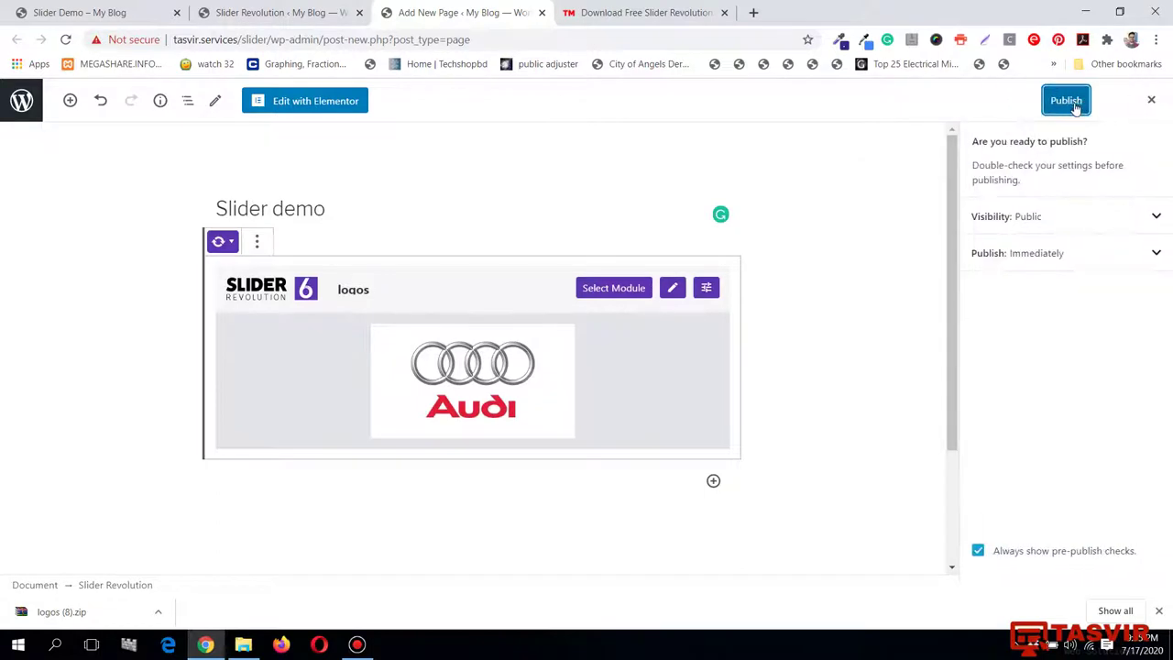
pyautogui.click(1076, 106)
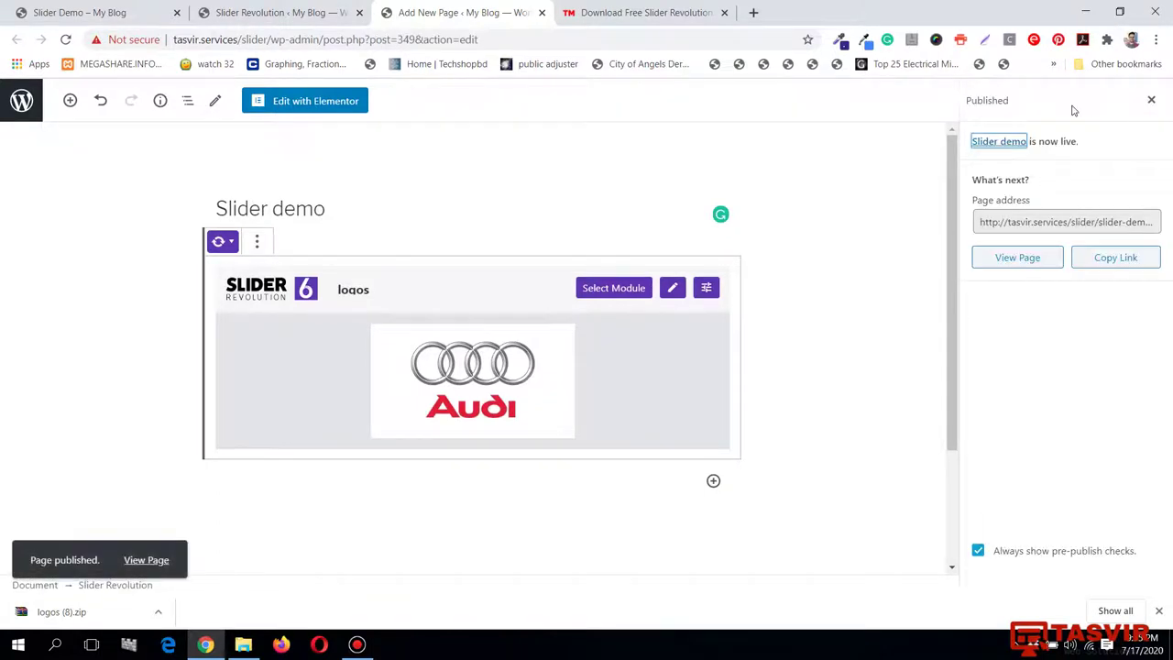
# Open the Slider demo permalink in a new tab, view it, then return to the editor
pyautogui.click(402, 204)
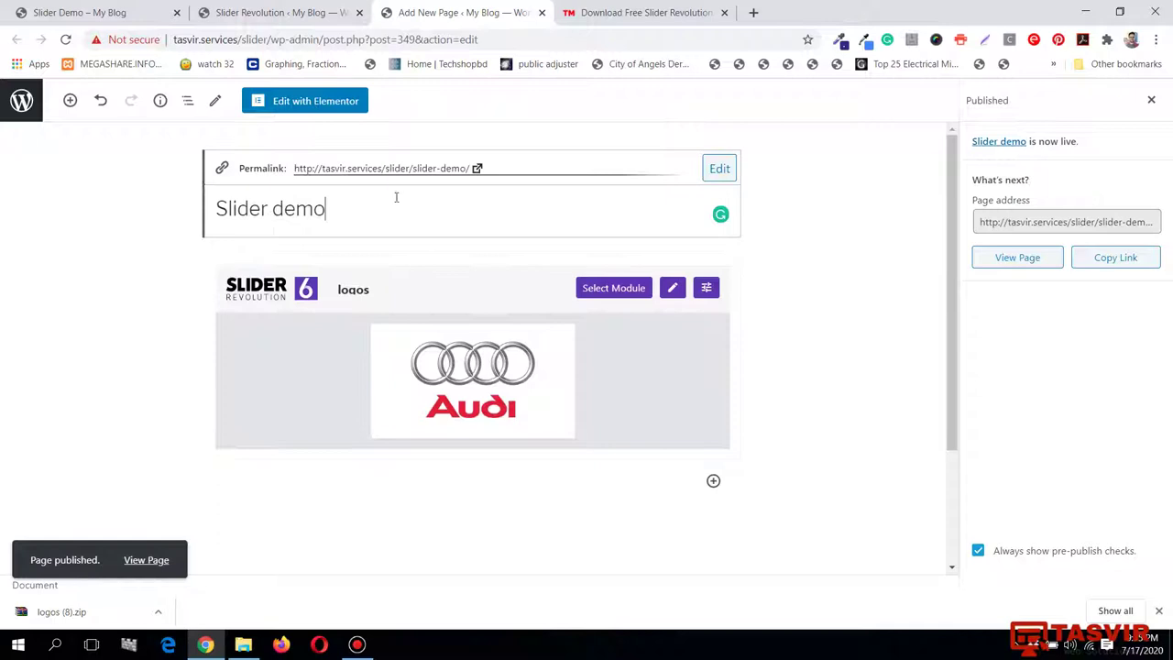
pyautogui.rightClick(410, 169)
pyautogui.click(458, 181)
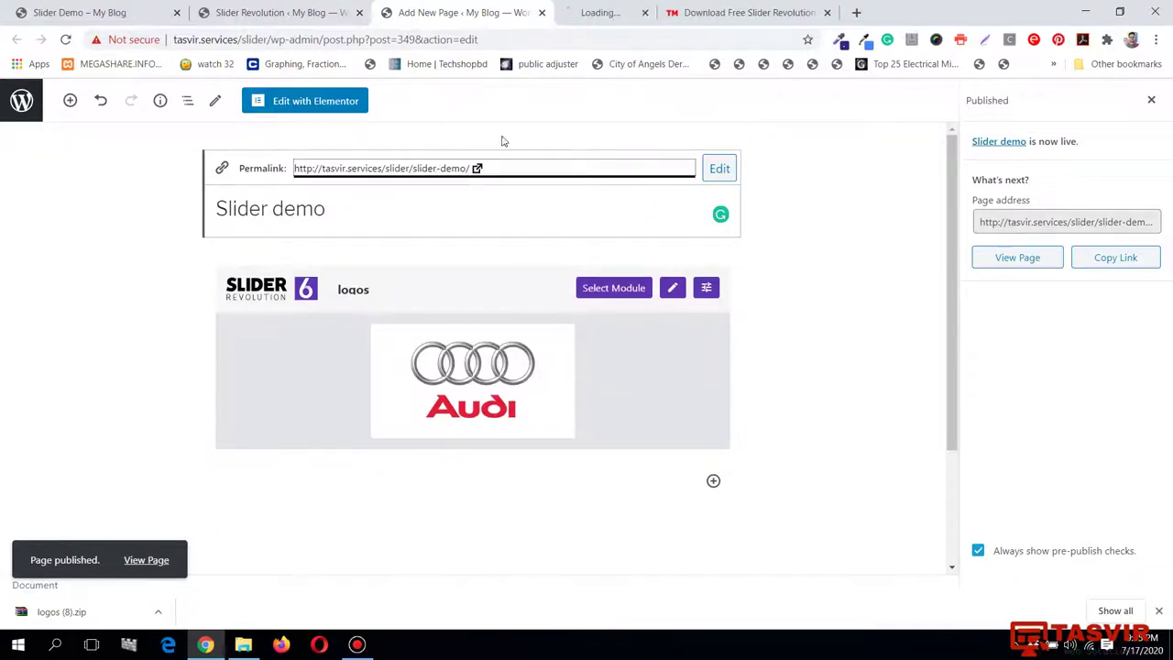
pyautogui.click(619, 15)
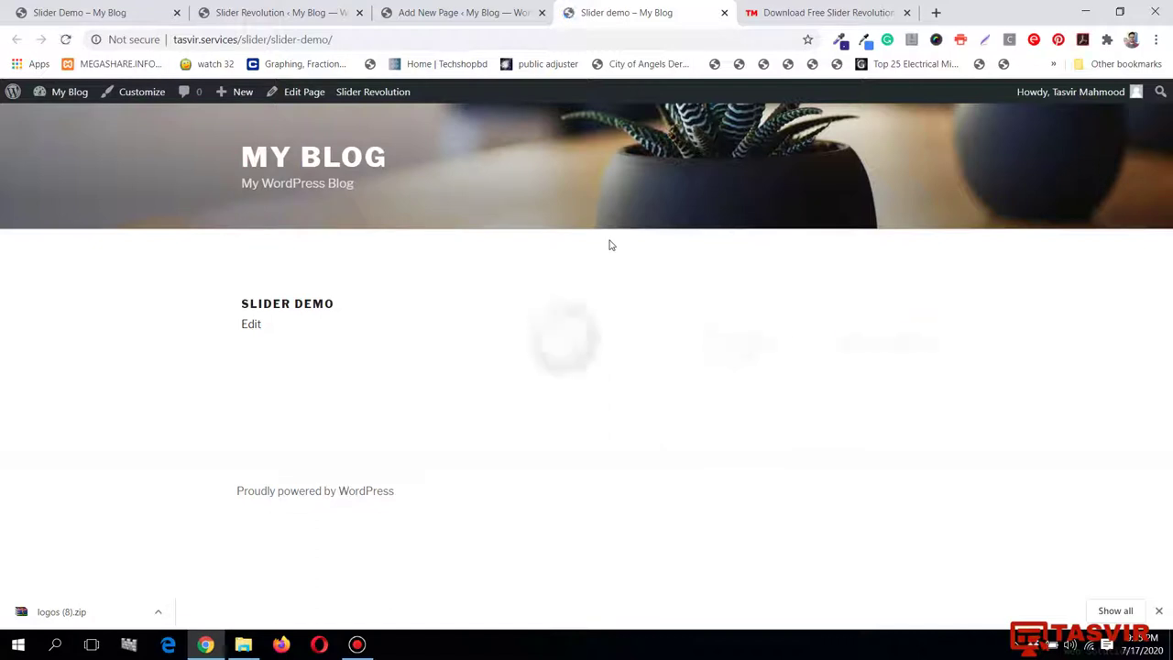
pyautogui.click(510, 9)
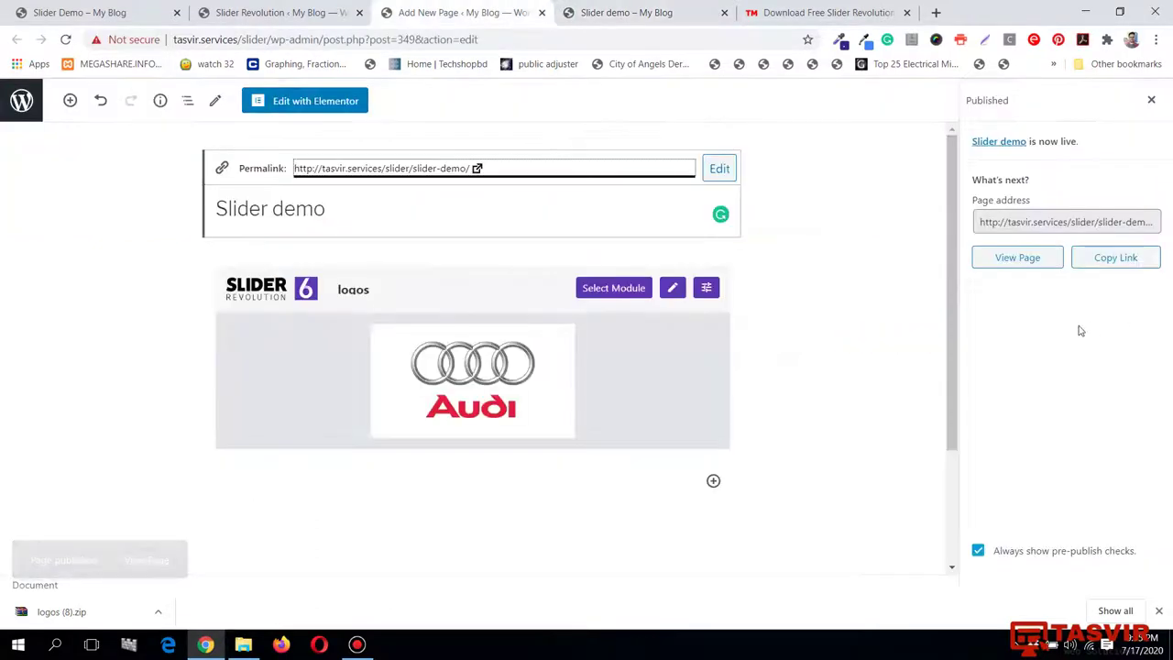
# Choose Slider Revolution Blank Template under Page Attributes > Template and update the page
pyautogui.click(1147, 99)
pyautogui.scroll(-1, 1075, 377)
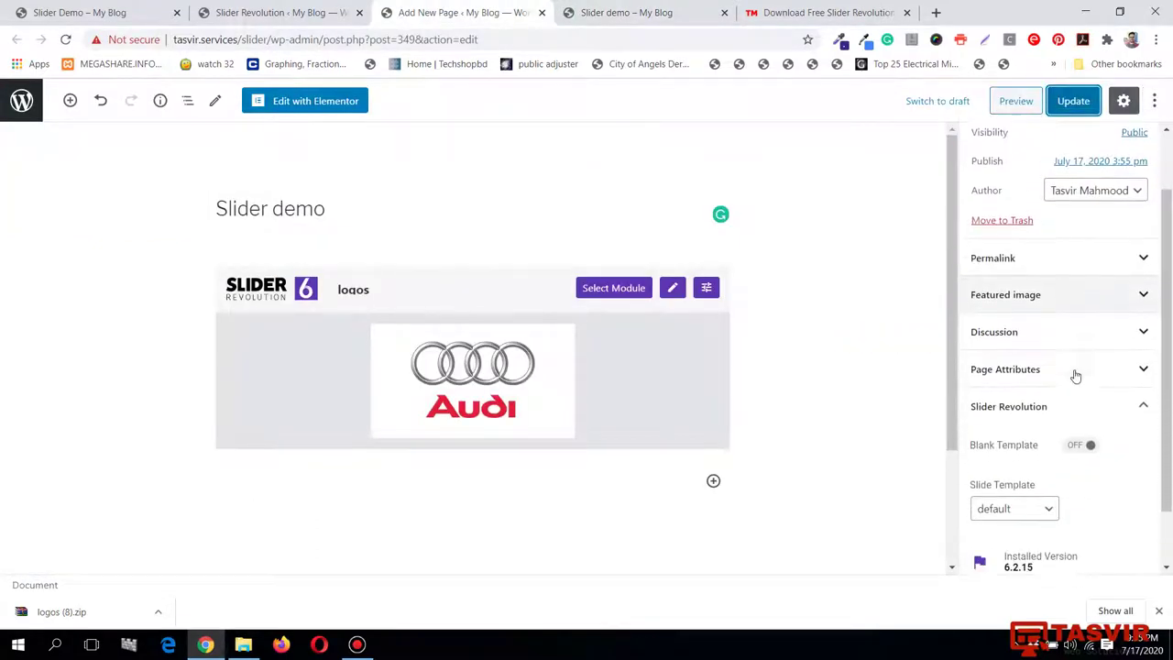
pyautogui.scroll(-1, 1063, 449)
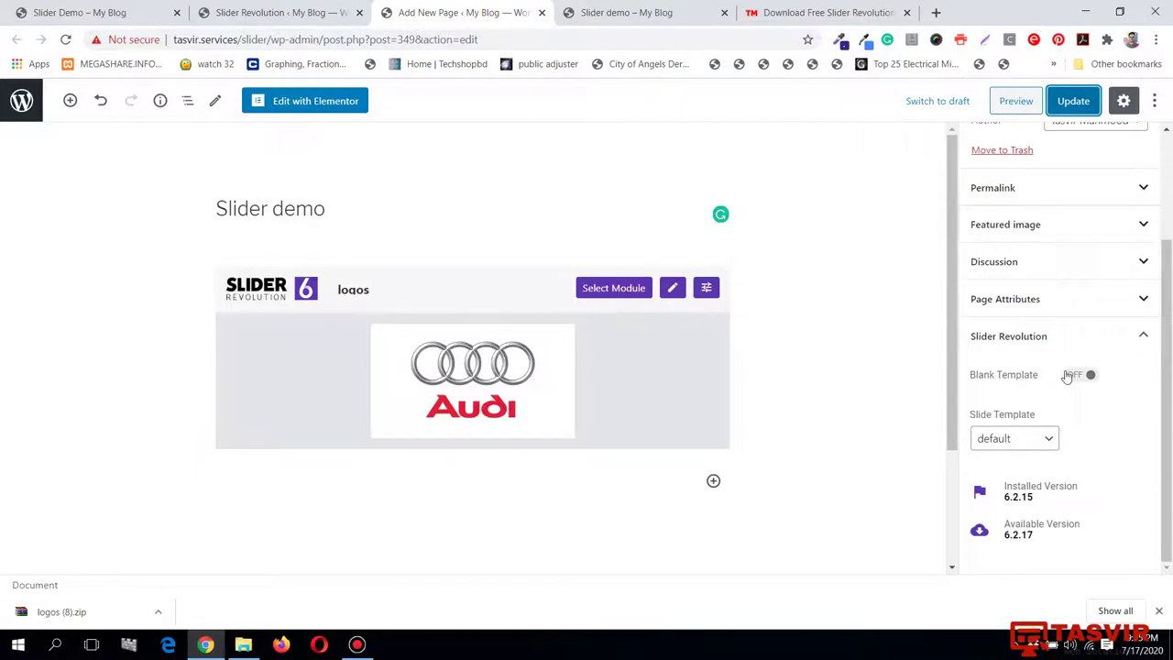
pyautogui.click(1015, 444)
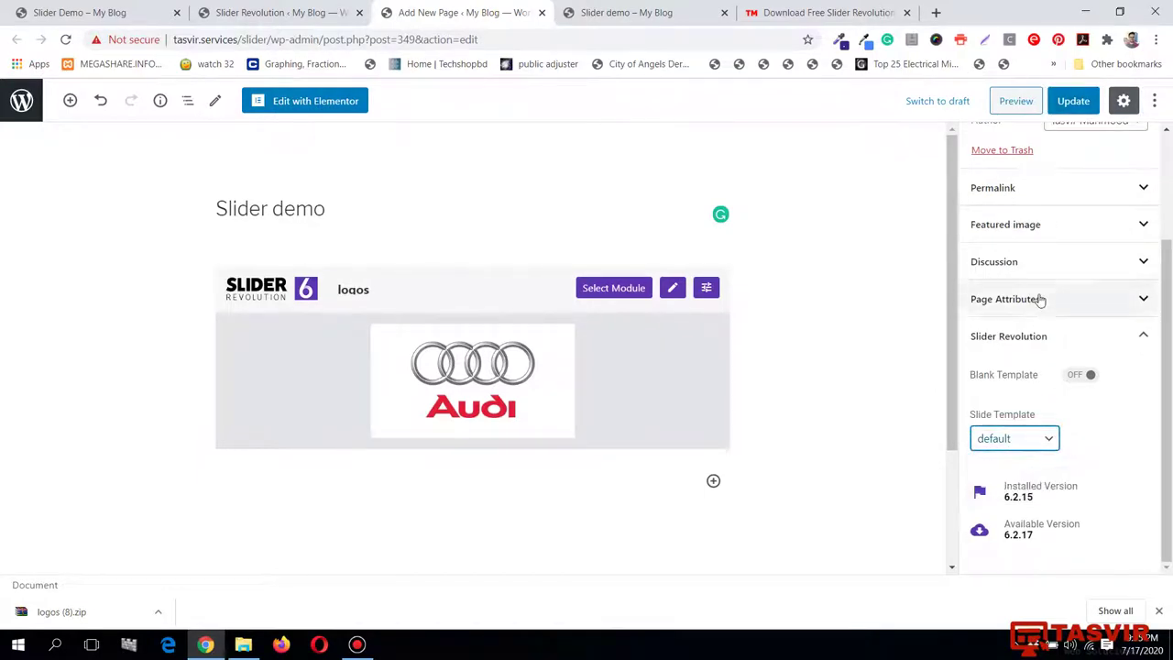
pyautogui.click(1054, 300)
pyautogui.click(1052, 349)
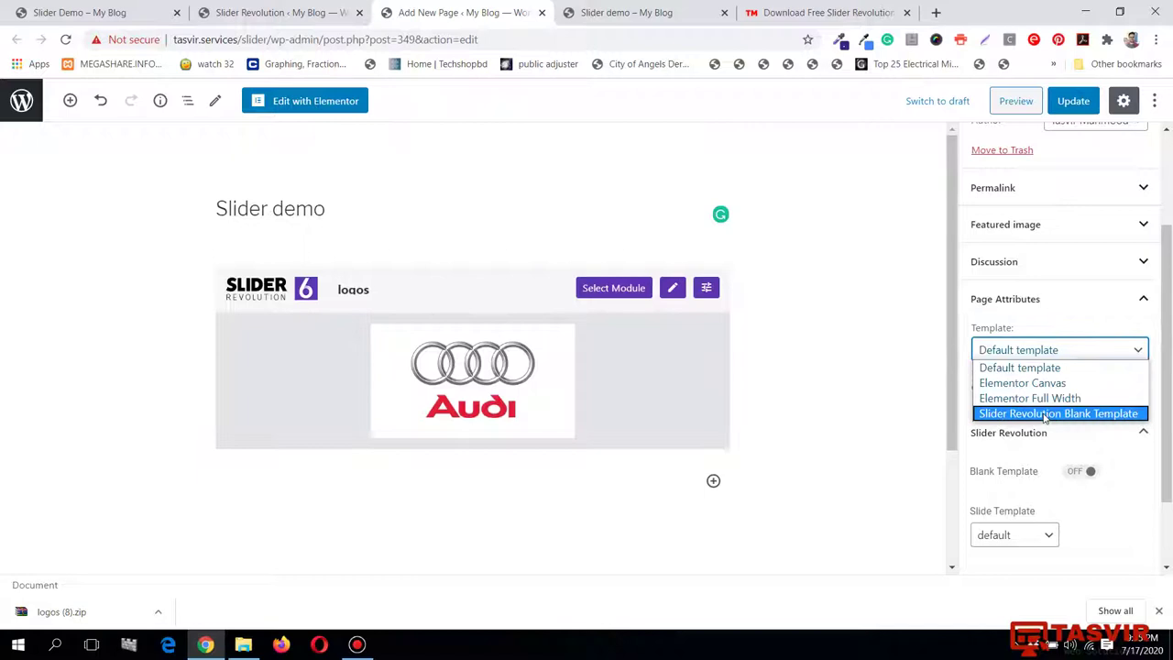
pyautogui.click(1049, 413)
pyautogui.click(1074, 102)
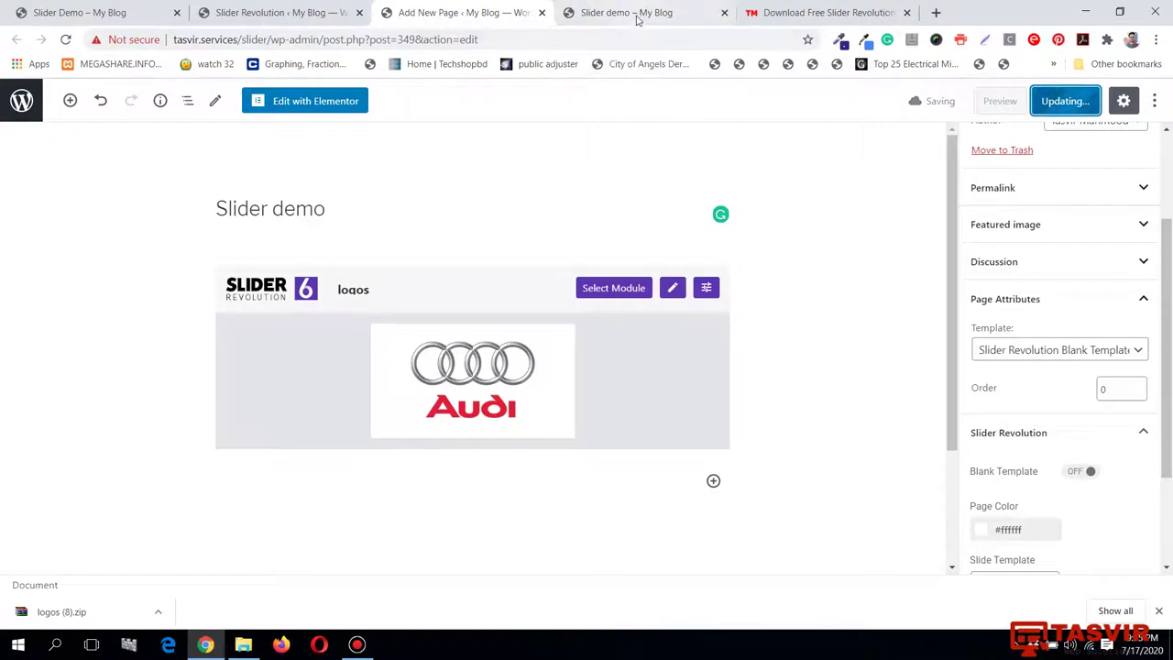
# Reload the live Slider demo page to check the full-width carousel, then return to Slider Revolution admin
pyautogui.click(643, 17)
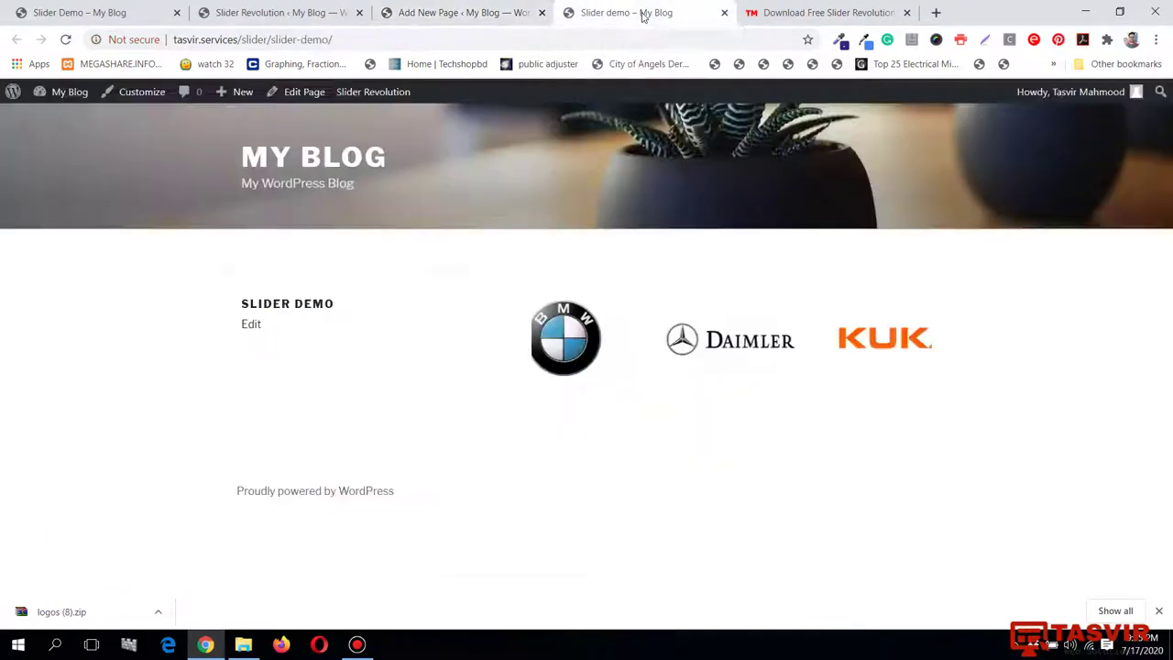
pyautogui.click(62, 40)
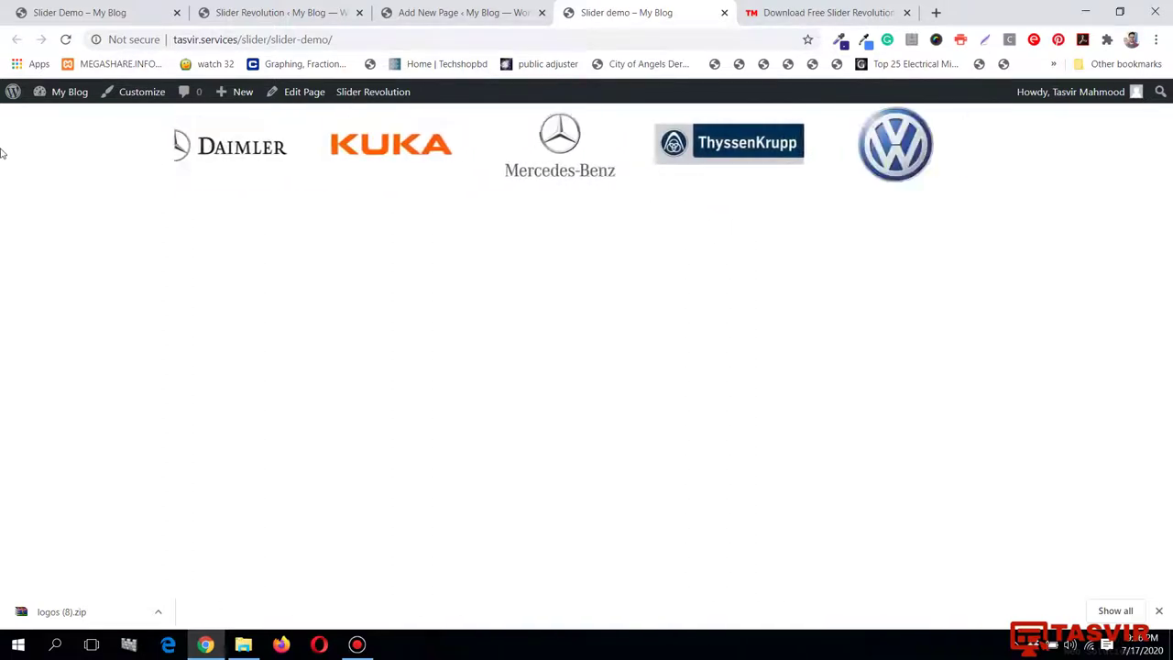
pyautogui.click(284, 11)
pyautogui.moveTo(281, 256)
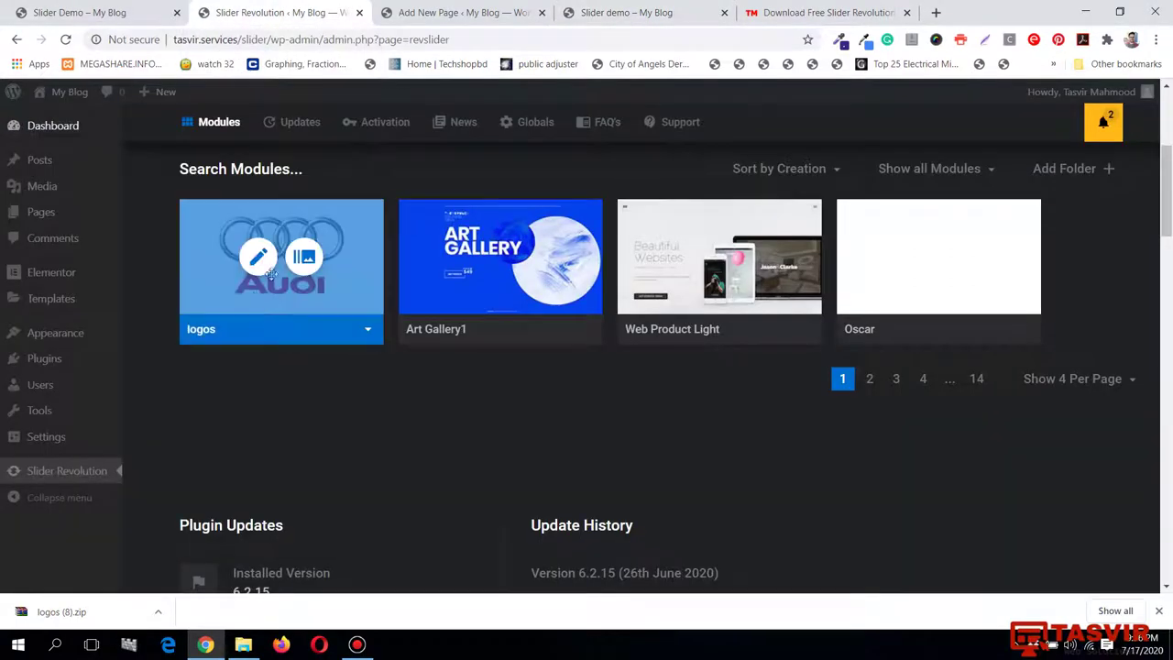
# Edit the logos module, select slide #2 (BMW logo), and show its Background settings
pyautogui.click(259, 265)
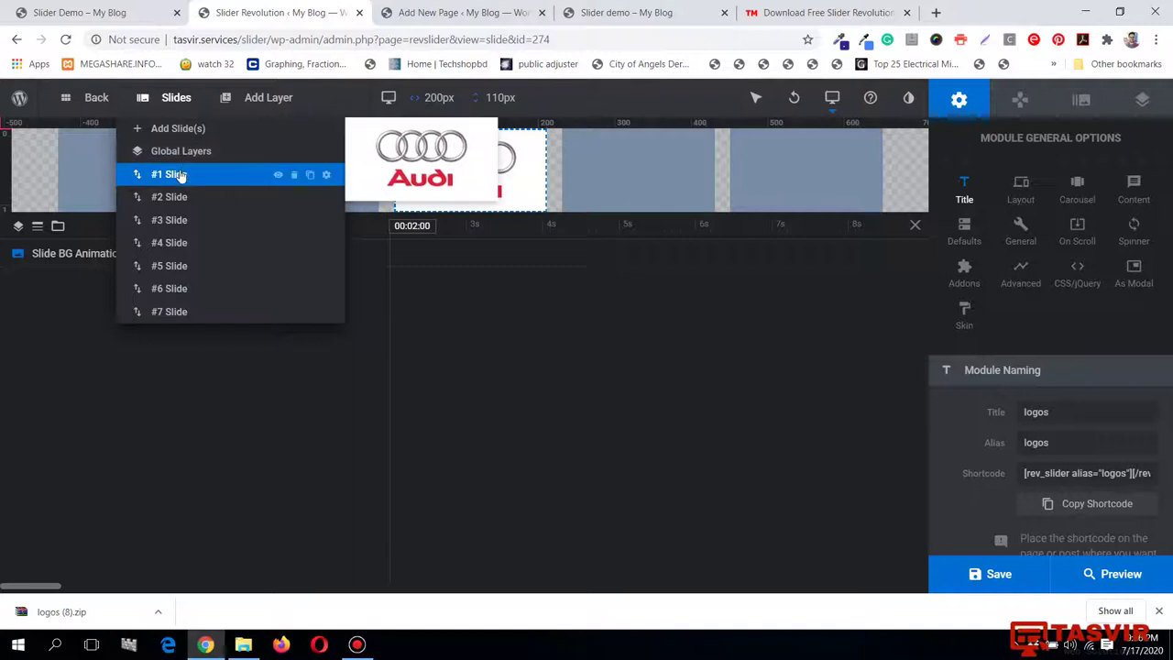
pyautogui.moveTo(170, 174)
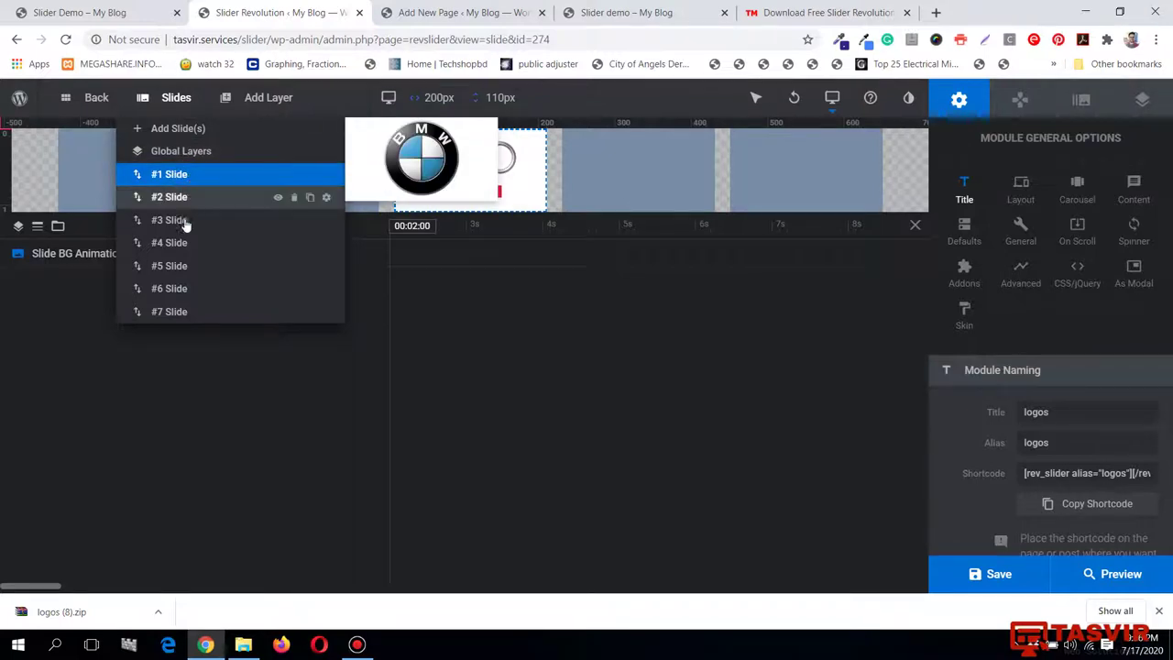
pyautogui.moveTo(168, 97)
pyautogui.click(187, 198)
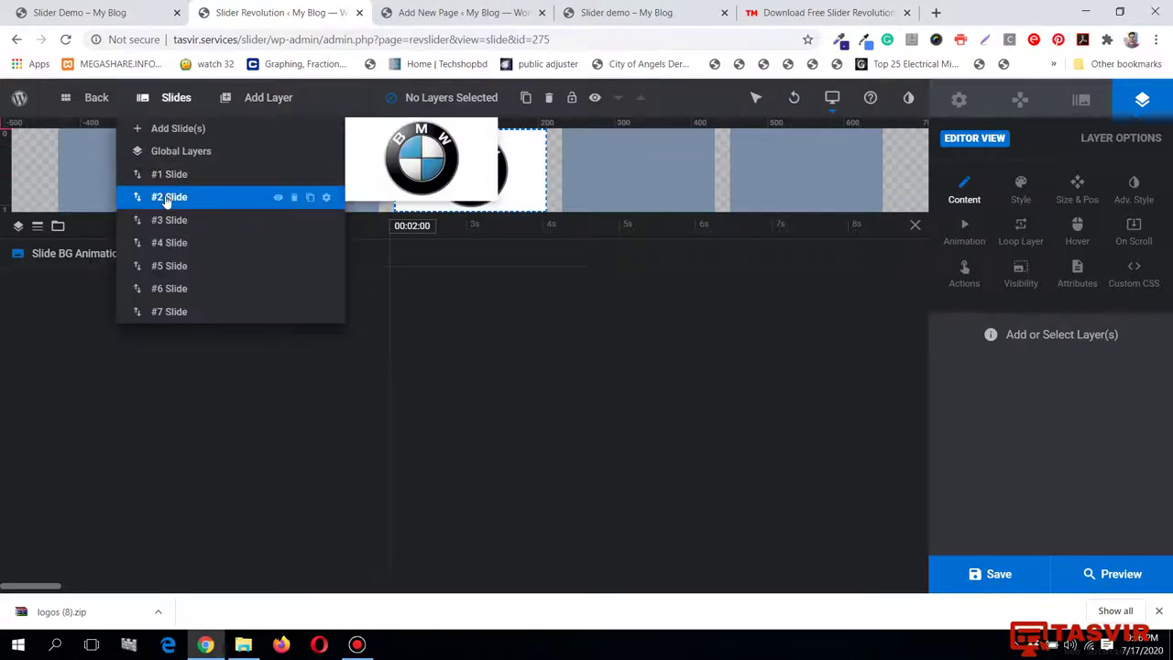
pyautogui.click(327, 199)
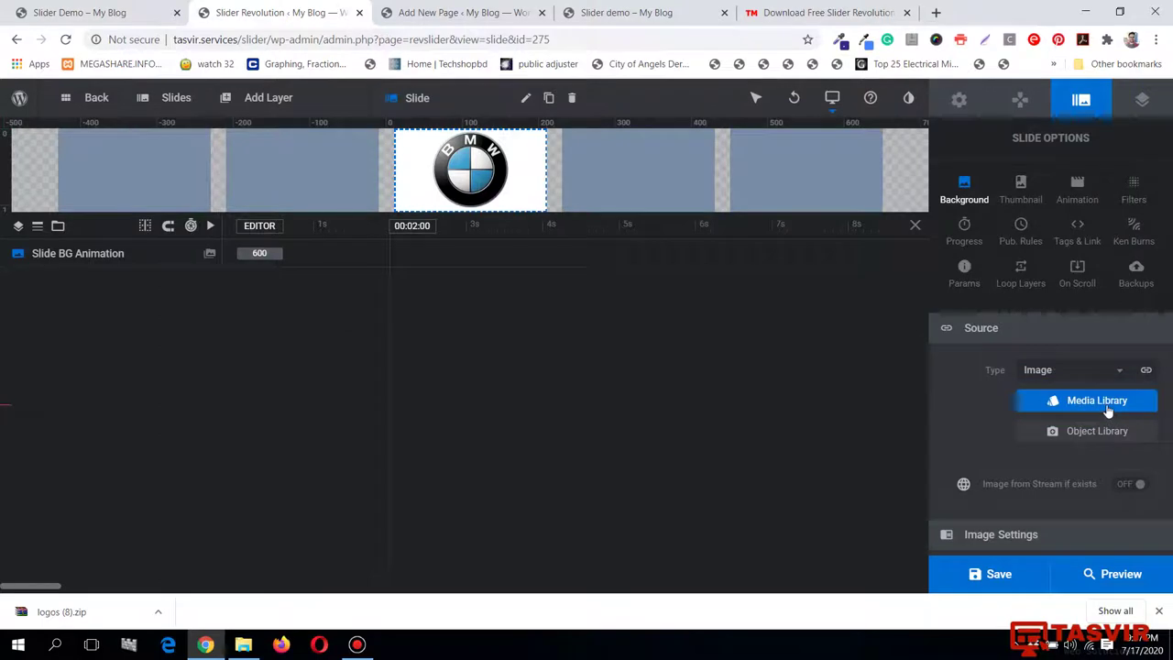
# Set the second slide's background to the BW logo image from the Media Library and save the slide
pyautogui.click(1107, 412)
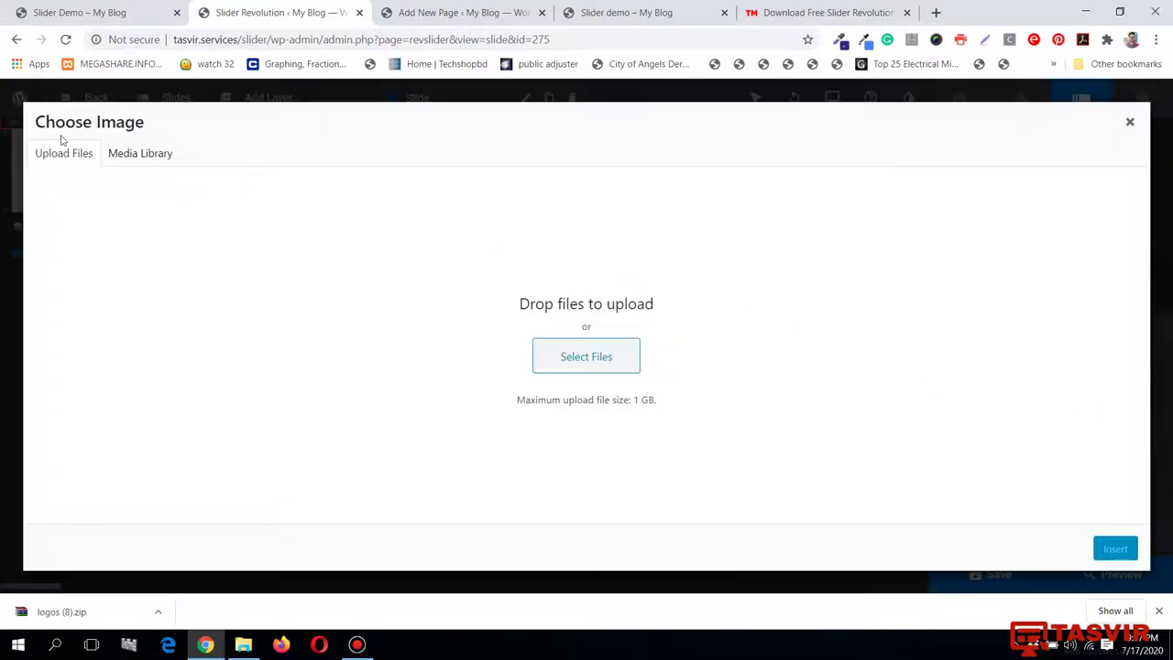
pyautogui.click(163, 157)
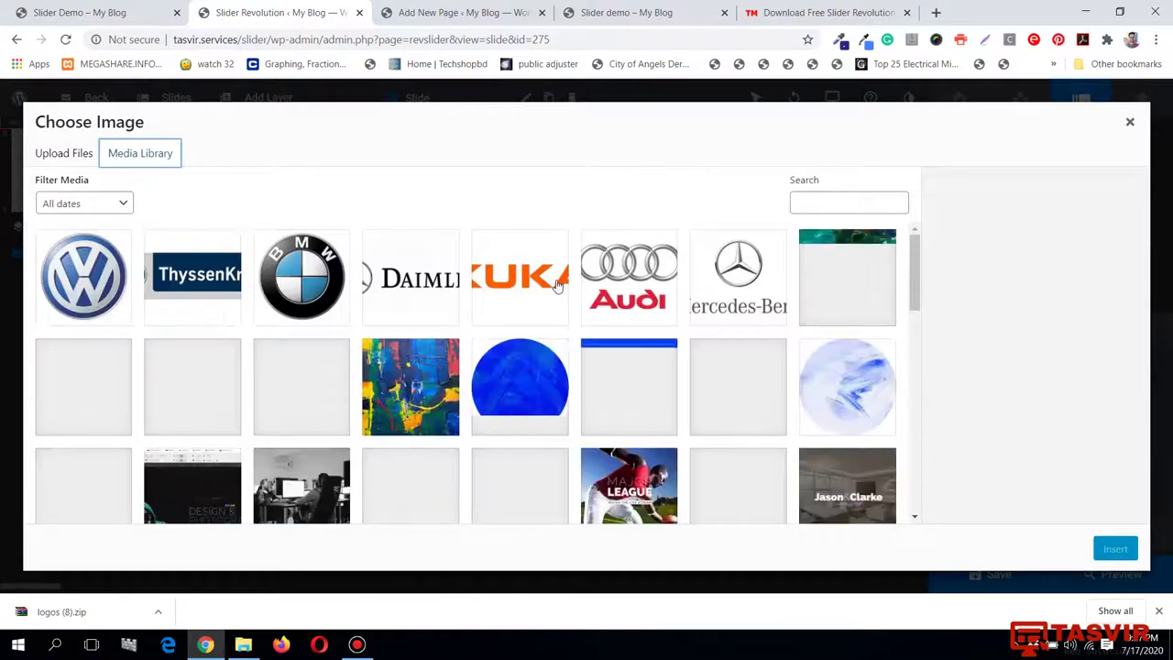
pyautogui.click(557, 285)
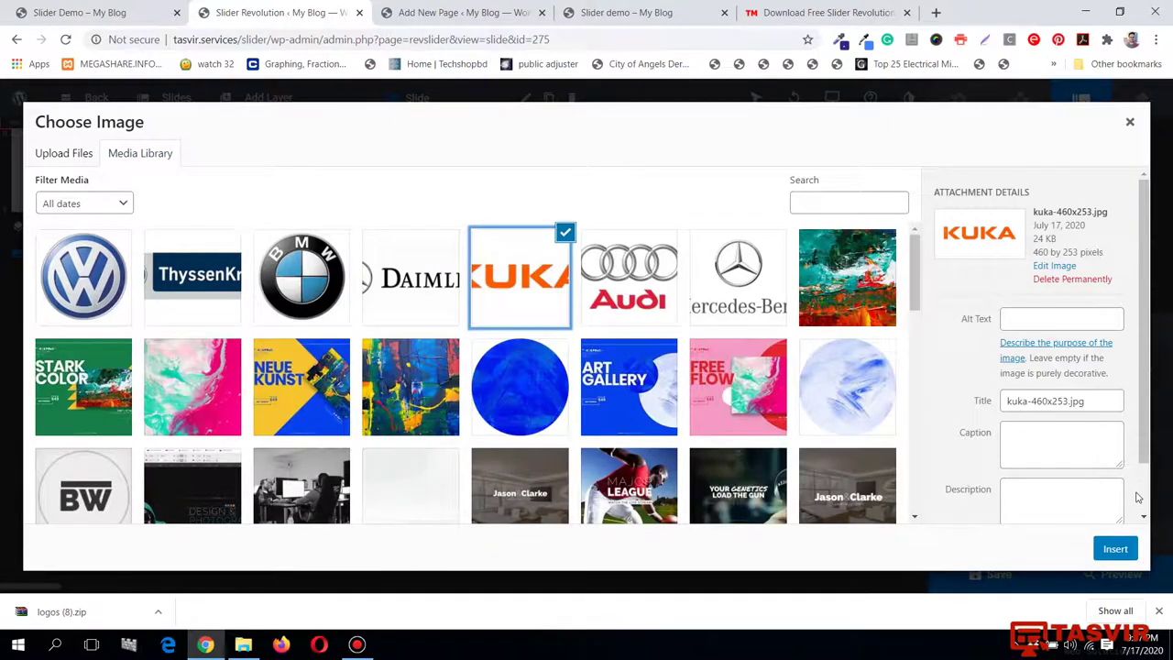
pyautogui.scroll(-1, 153, 442)
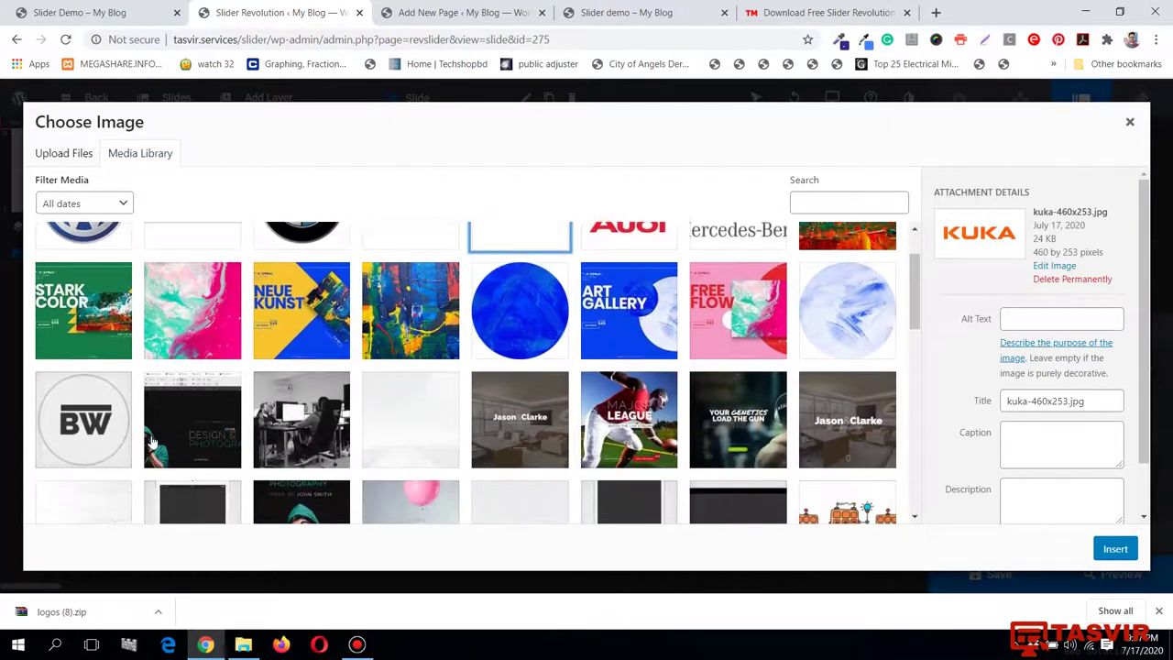
pyautogui.click(84, 429)
pyautogui.click(1116, 550)
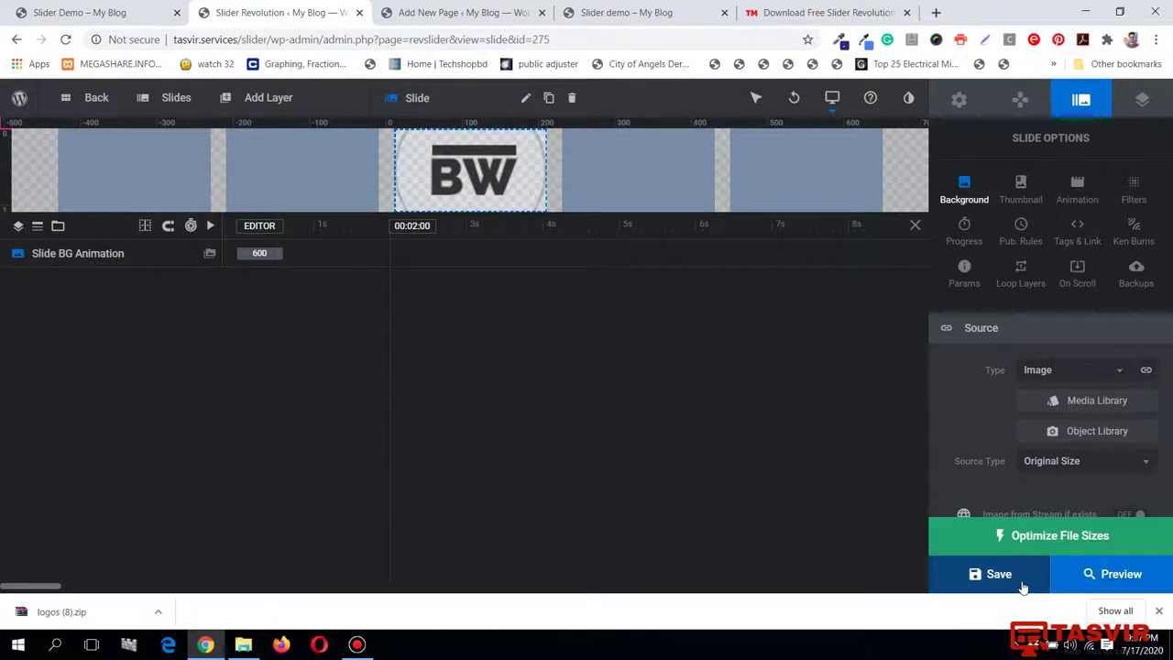
pyautogui.click(994, 574)
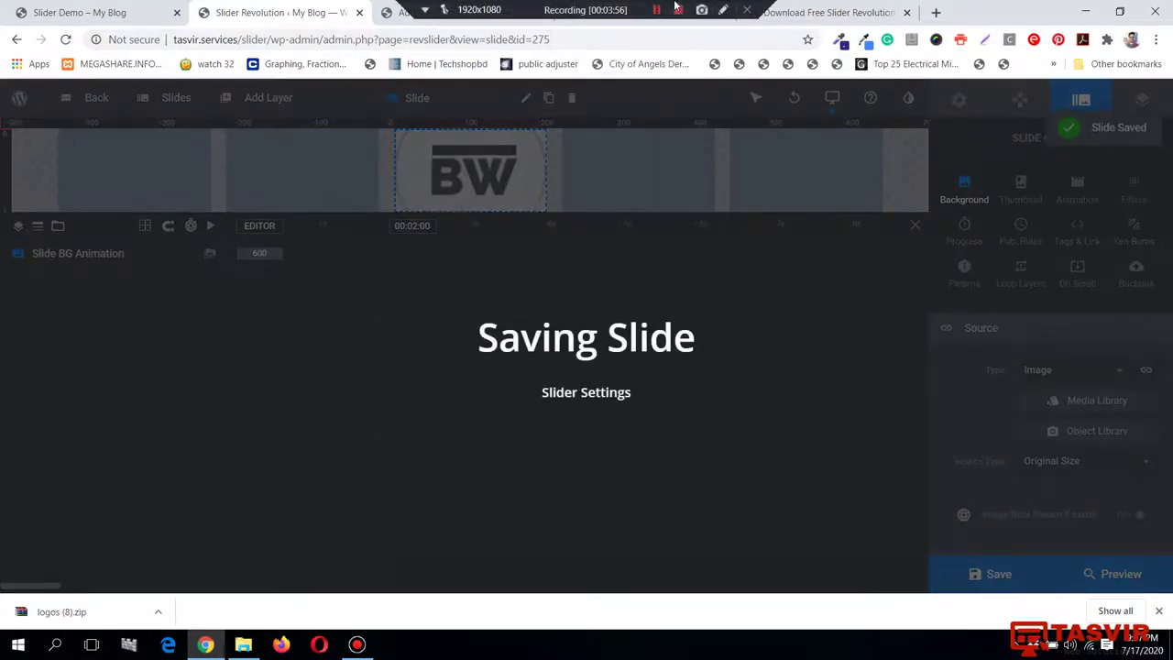
# On the live Slider demo page, drag the logo carousel until the BW logo comes into view
pyautogui.click(653, 18)
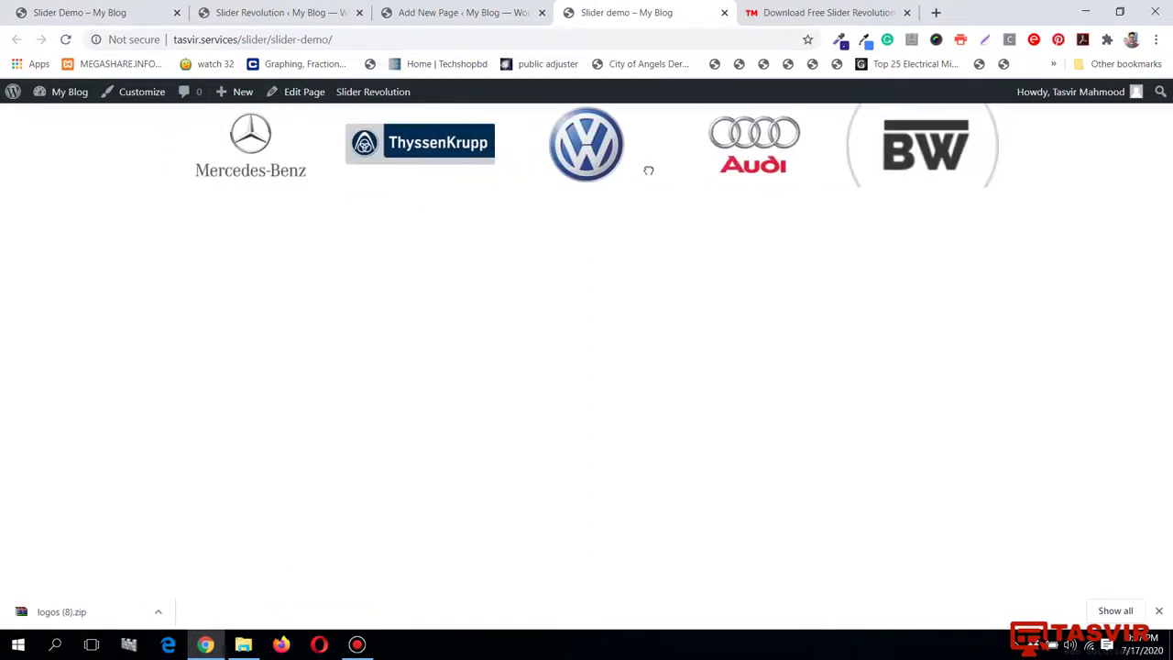
pyautogui.moveTo(286, 141); pyautogui.dragTo(333, 149)
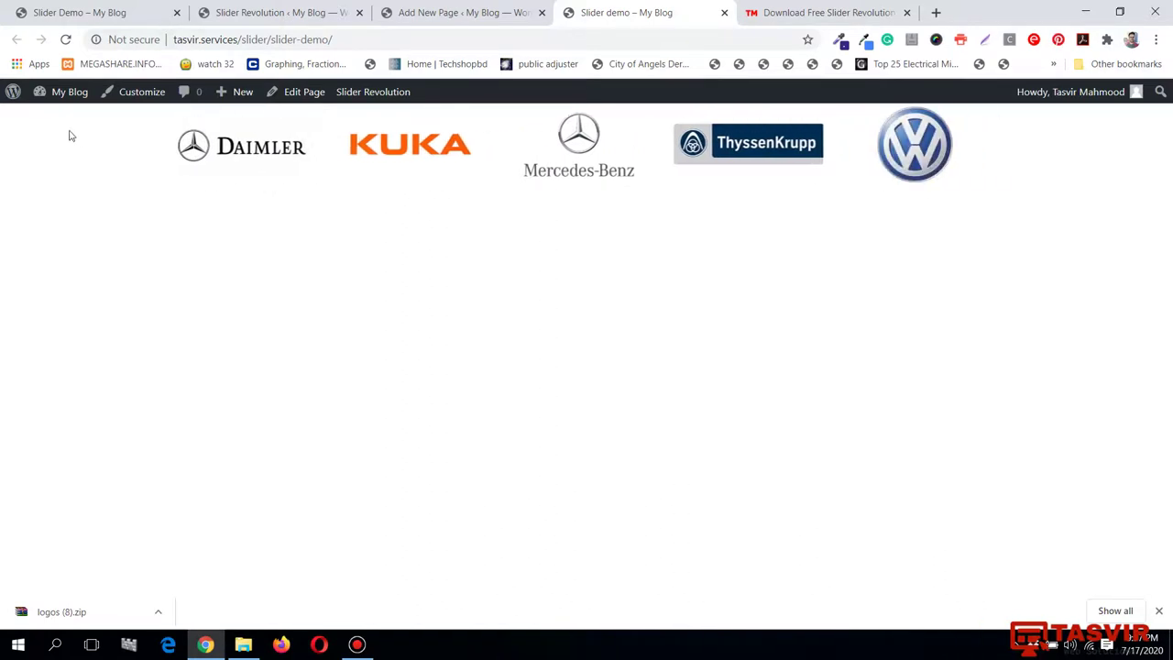
pyautogui.moveTo(613, 149); pyautogui.dragTo(217, 133)
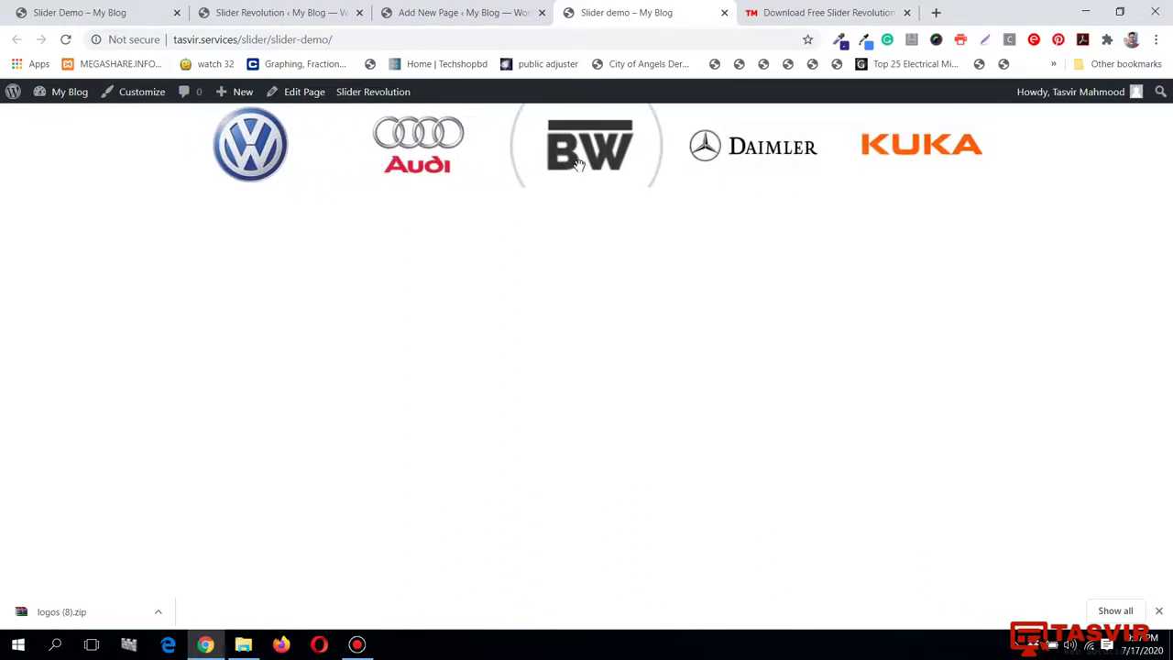
pyautogui.click(432, 15)
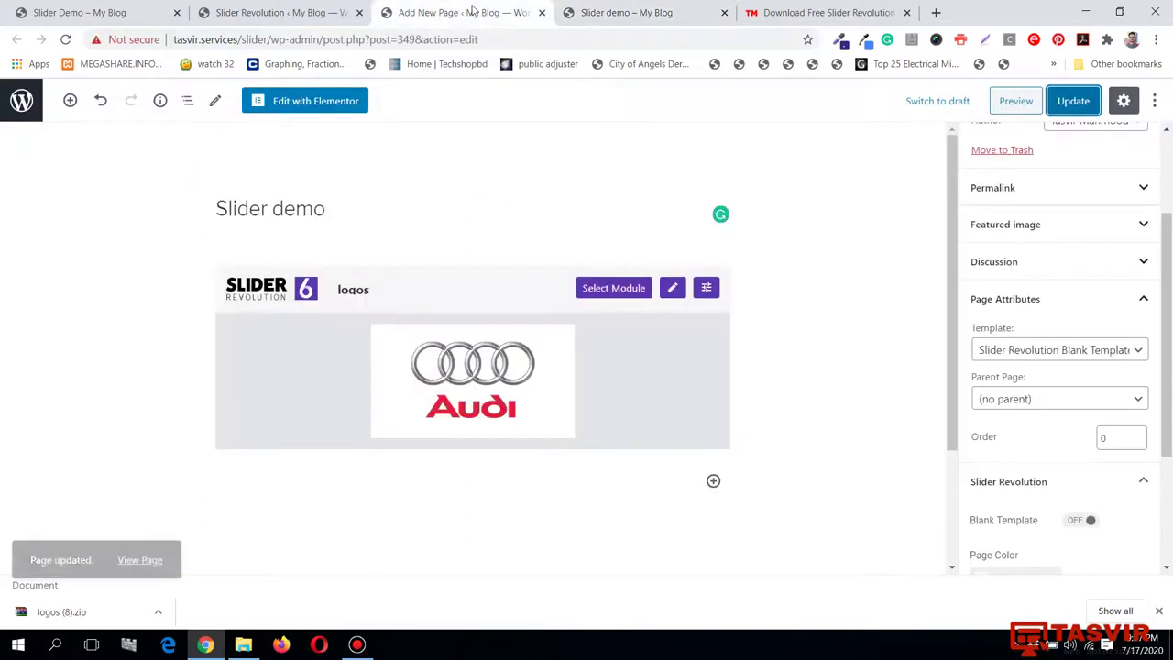
pyautogui.click(293, 13)
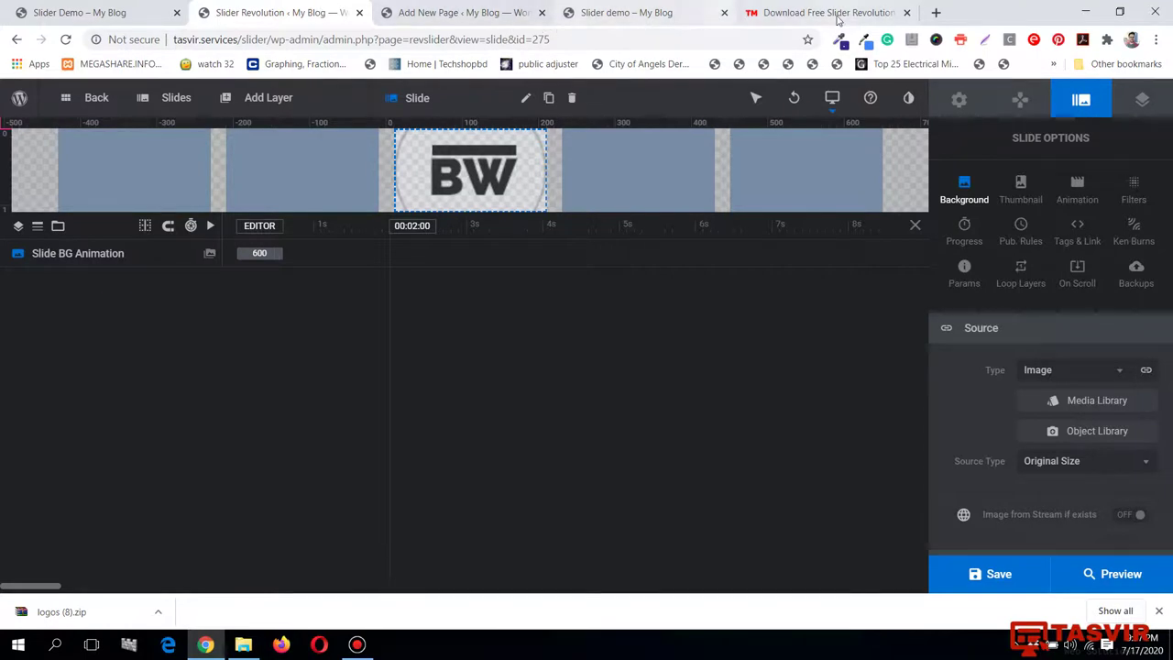
pyautogui.click(829, 13)
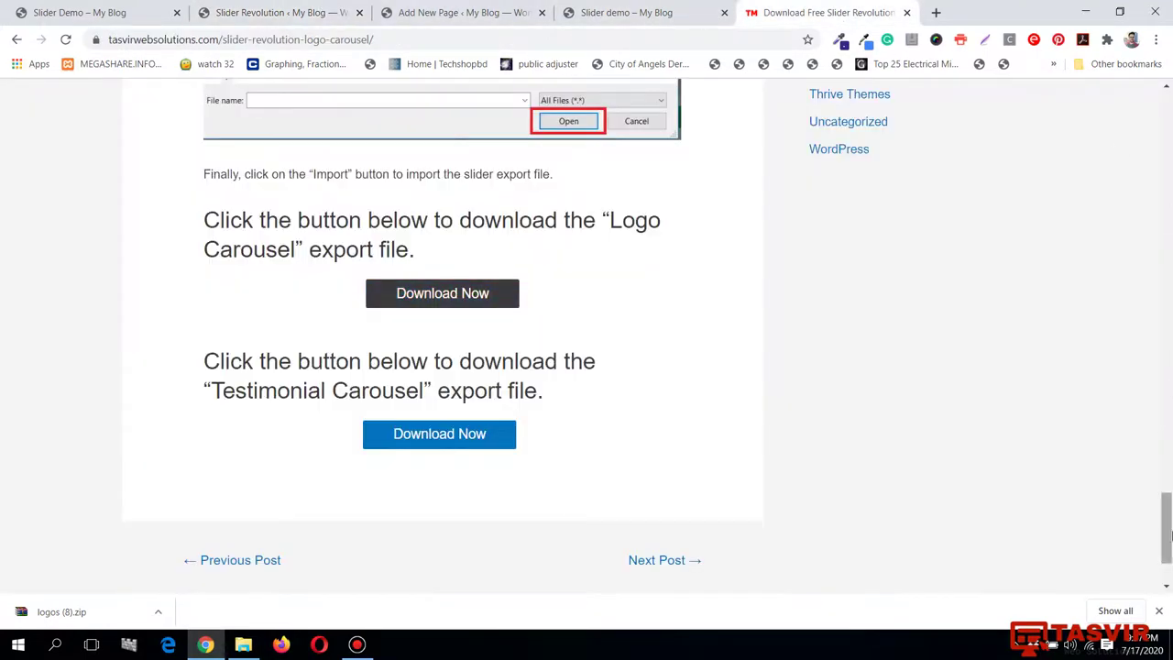
pyautogui.click(652, 283)
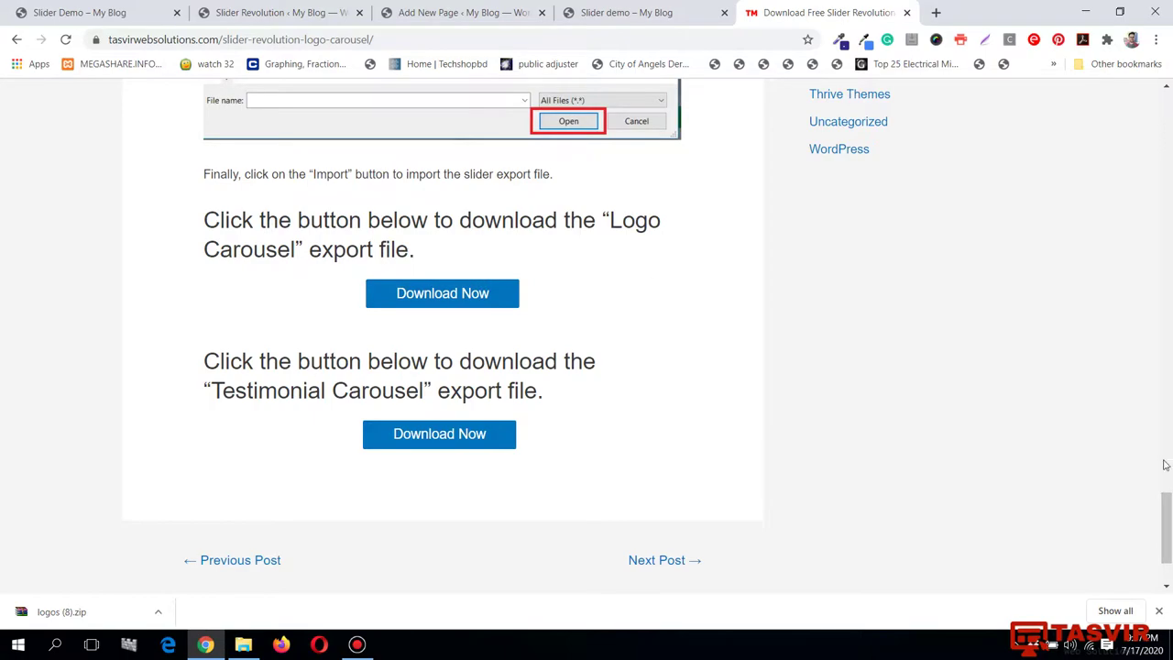
pyautogui.moveTo(1167, 513)
pyautogui.mouseDown()
pyautogui.moveTo(1170, 408)
pyautogui.moveTo(1167, 527)
pyautogui.mouseUp()
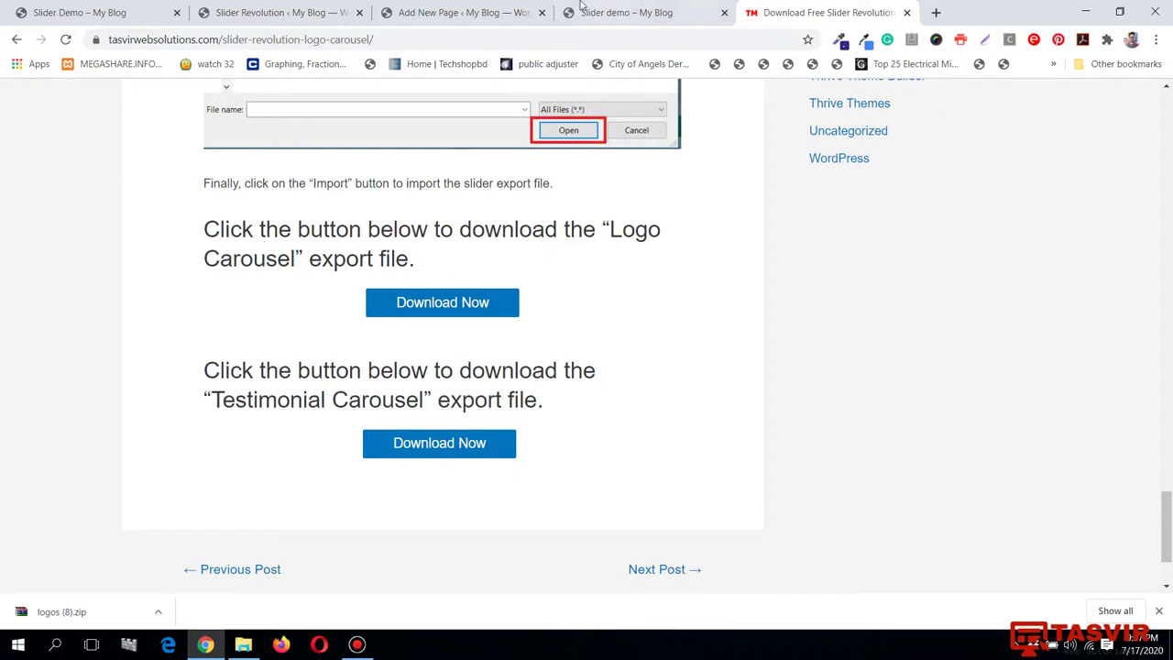
pyautogui.click(500, 15)
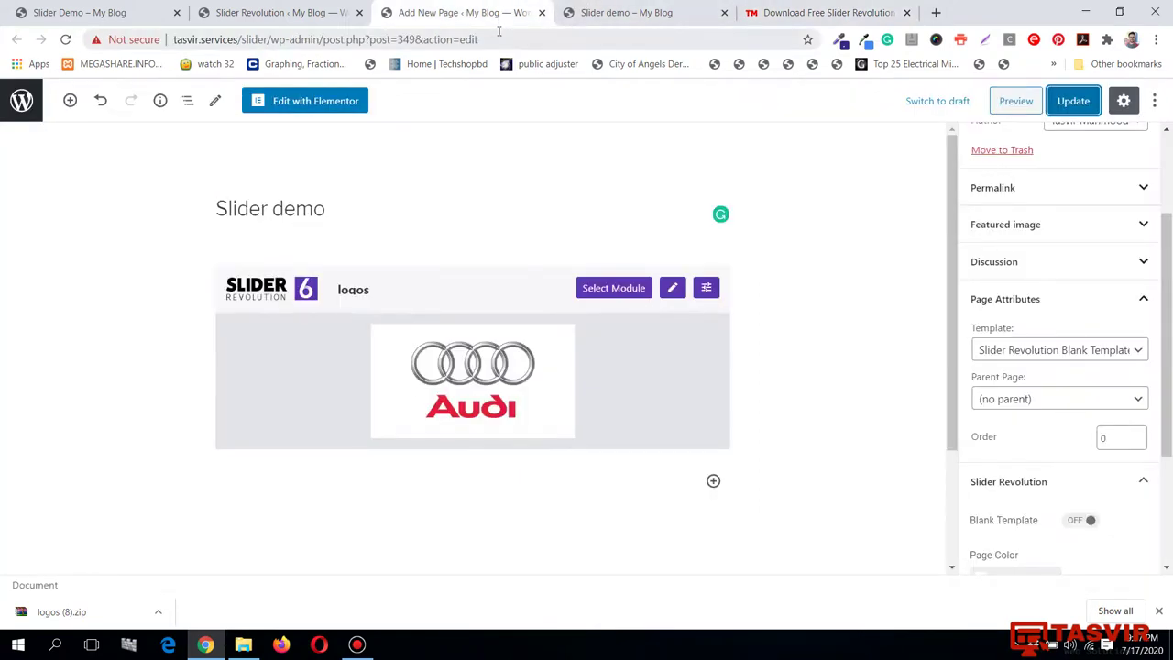